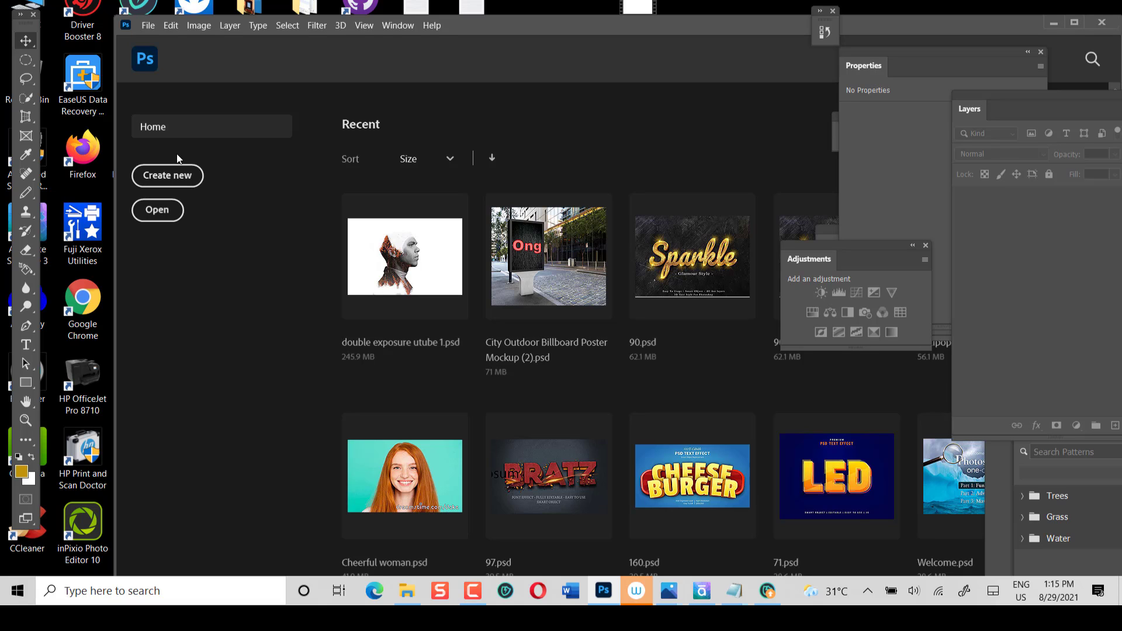
- Create Untitled-1 as a 1920 × 1020 px document at 72 ppi with a white background
click(170, 177)
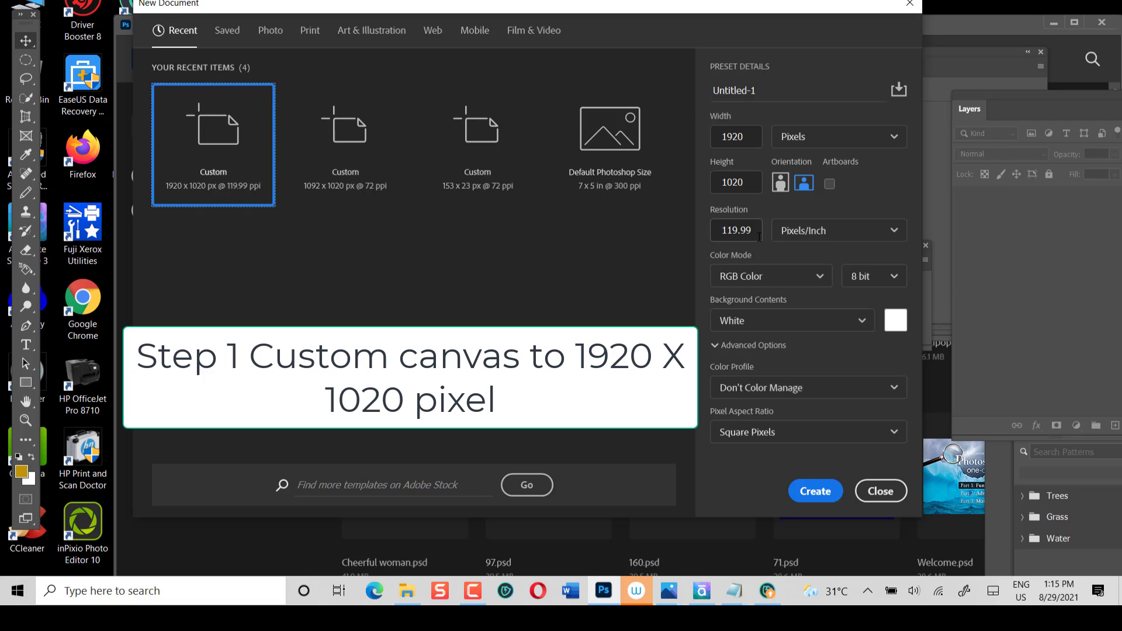
double_click(757, 233)
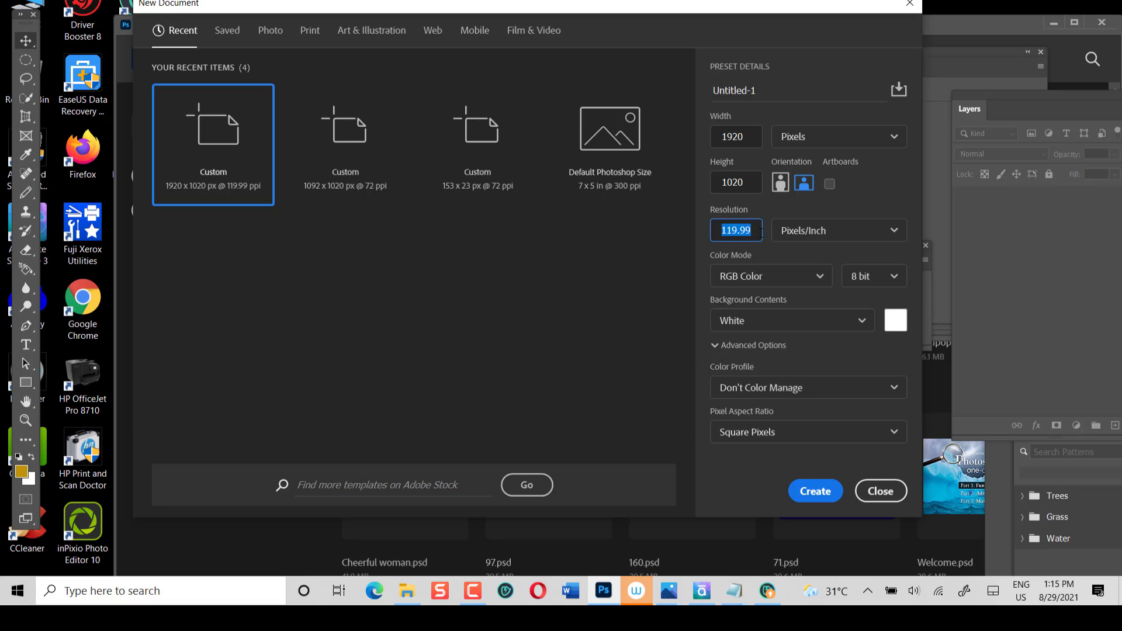
text(72)
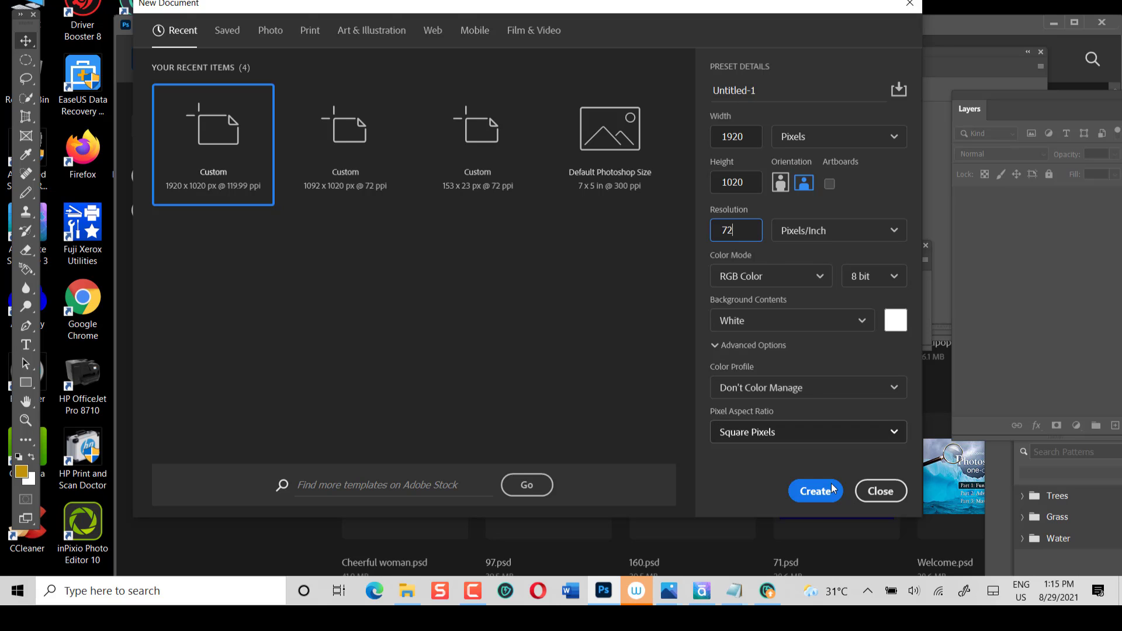
click(813, 490)
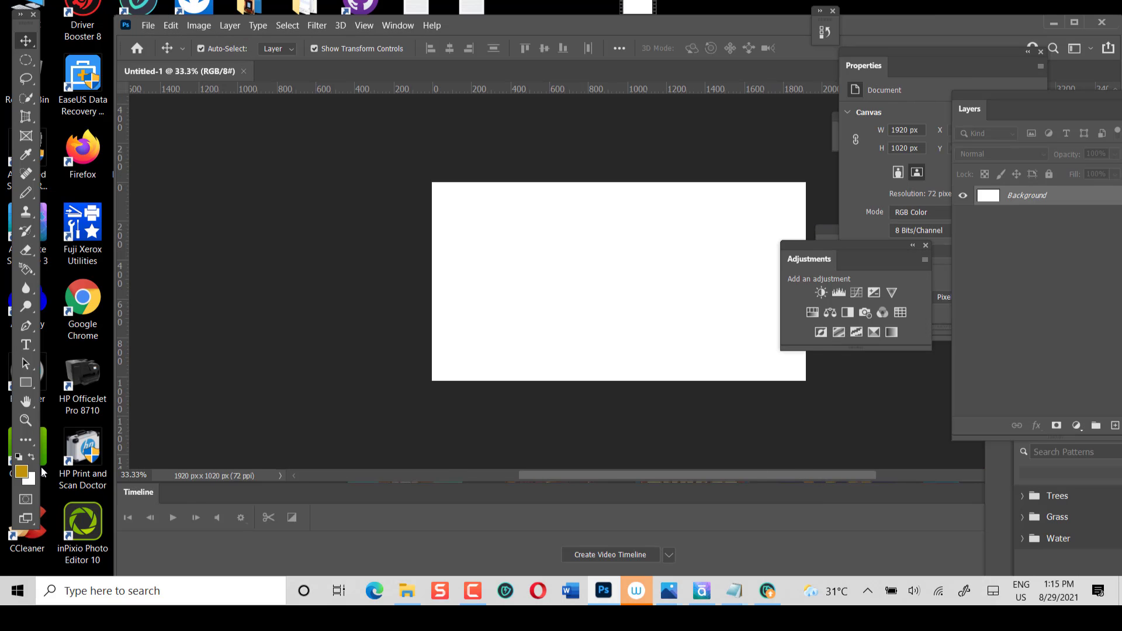
- Pan the canvas left and add a committed 48 pt Myriad Pro text layer reading 'jimmy'
click(25, 401)
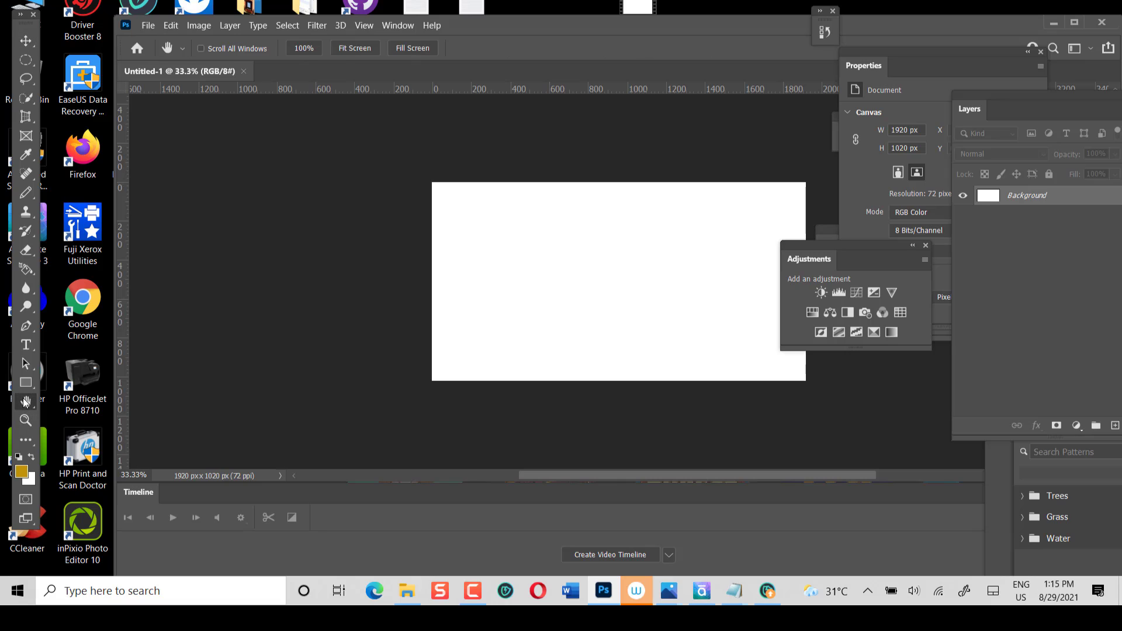
drag(613, 296, 518, 291)
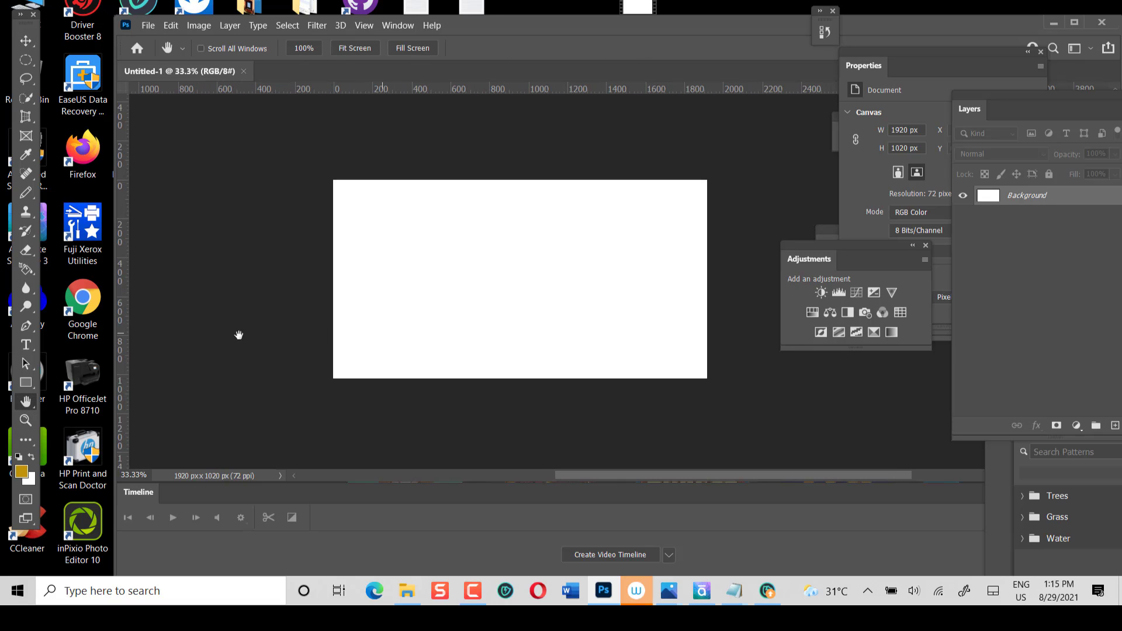
click(26, 345)
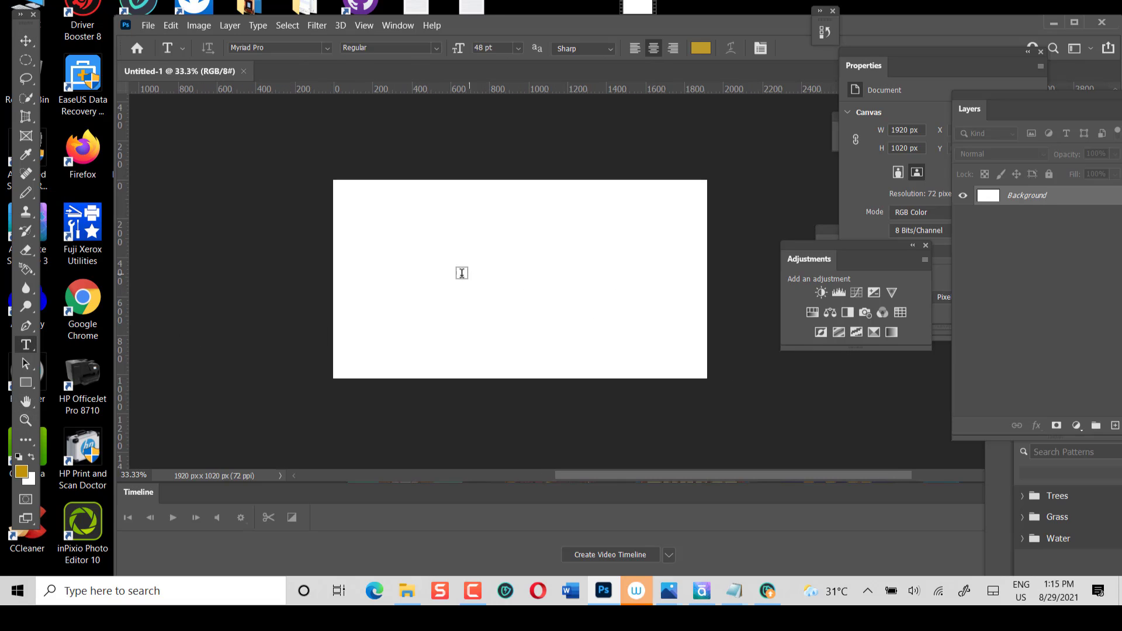
click(447, 272)
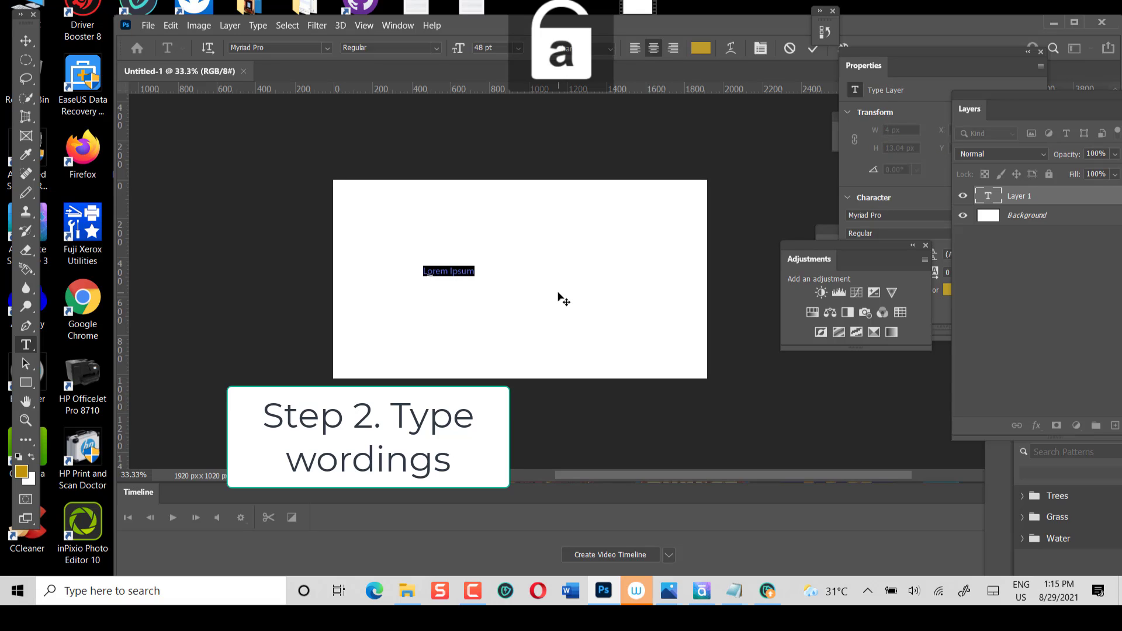
text(jimmy)
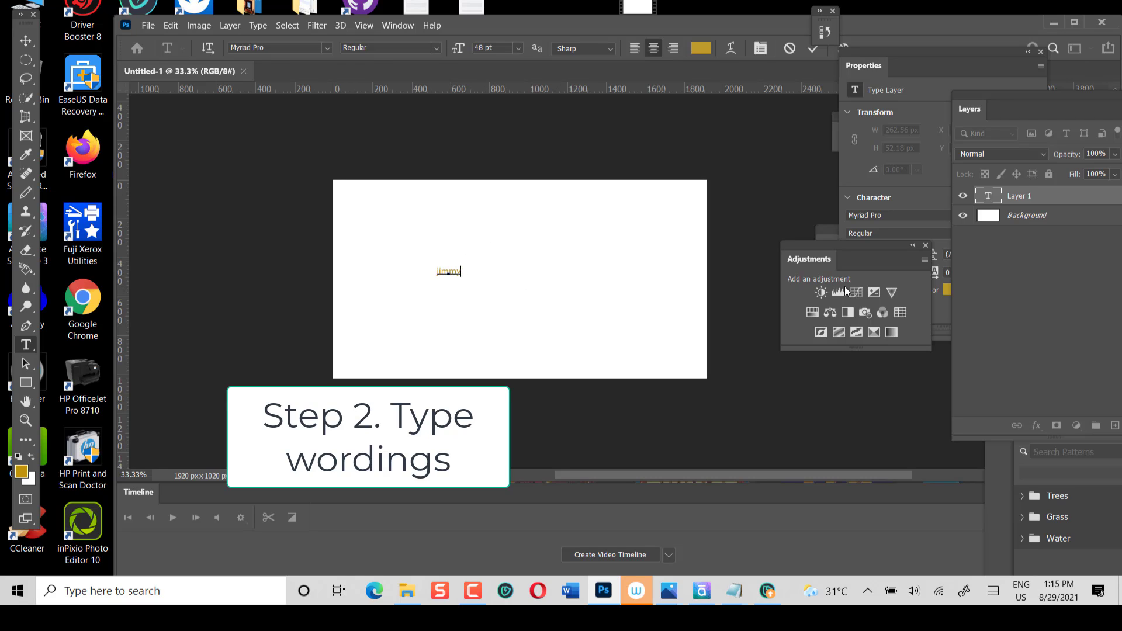
click(1044, 201)
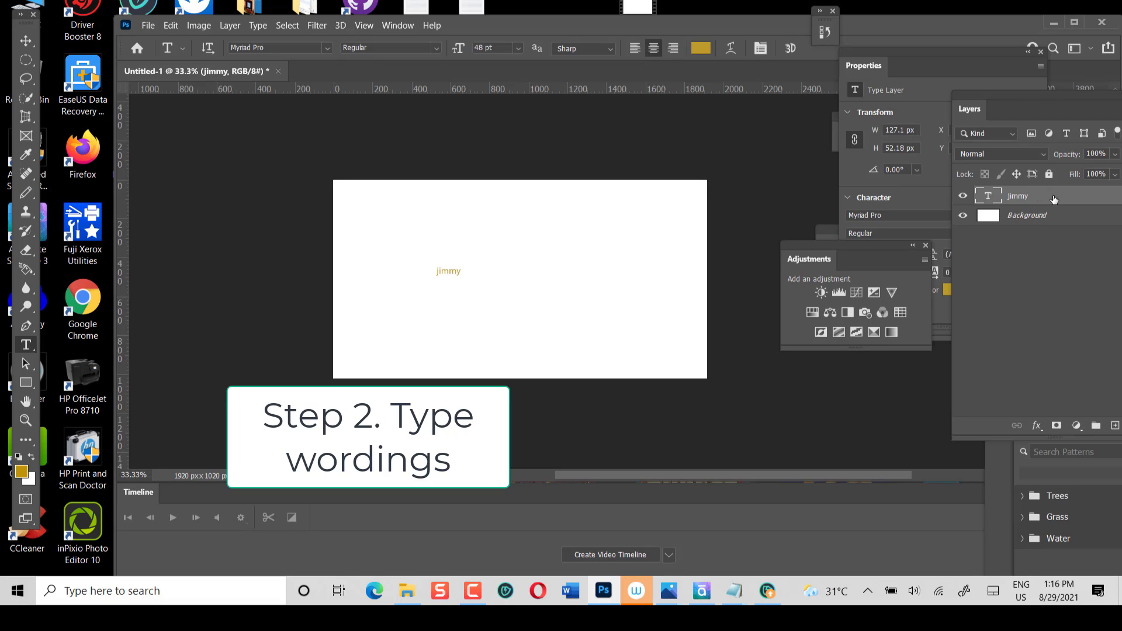
- Scale the jimmy text to about 1150 px wide and move it toward the canvas centre
key(ctrl+t)
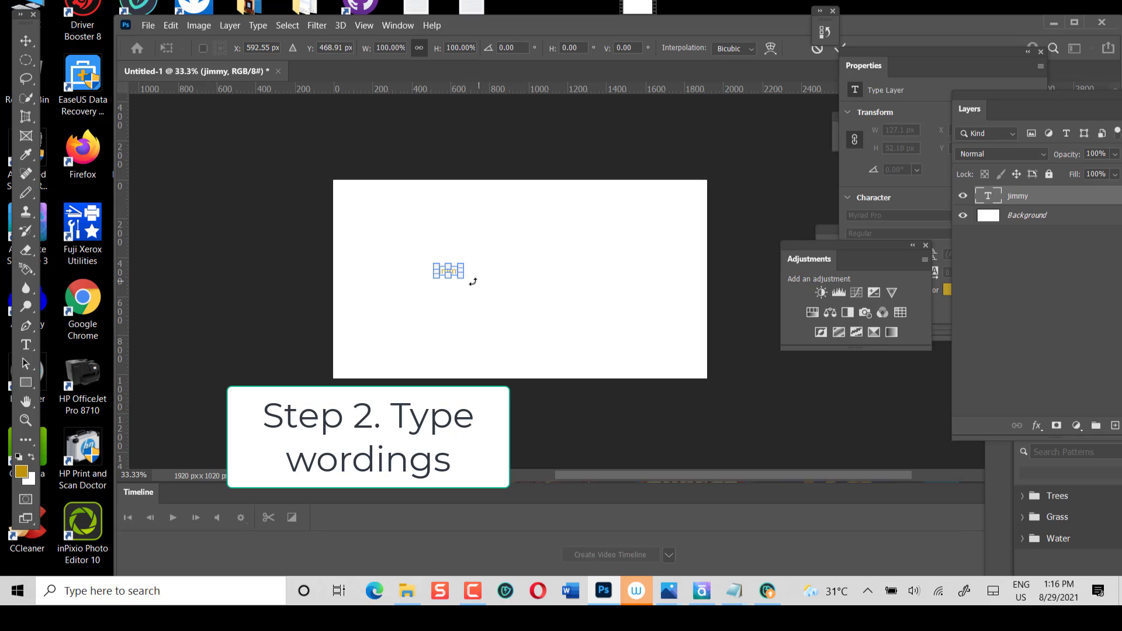
drag(465, 277, 681, 308)
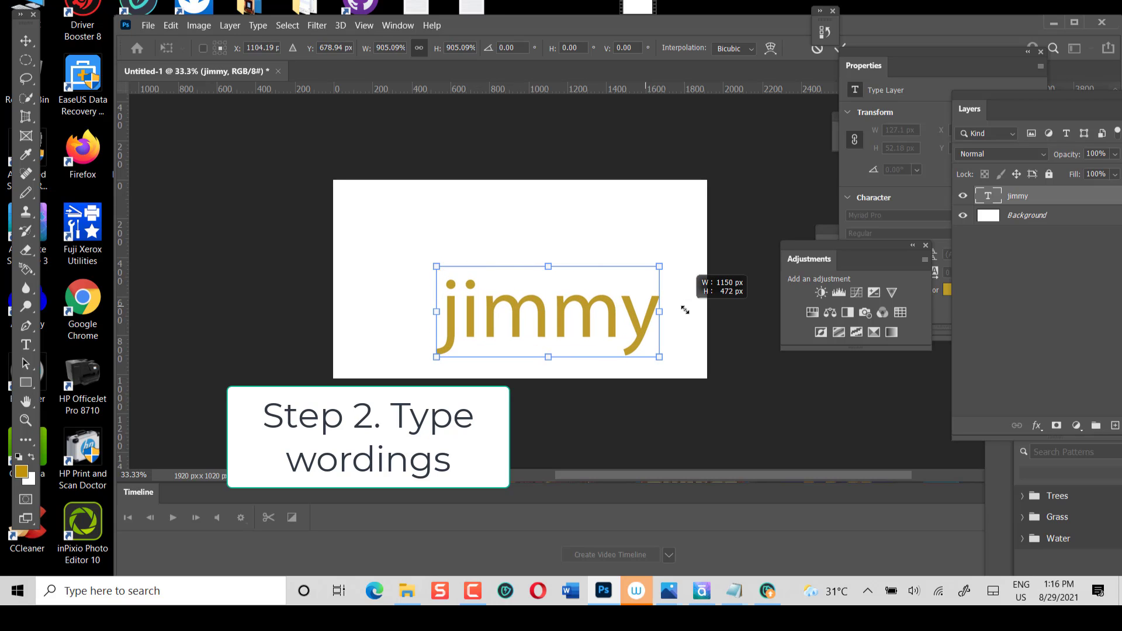
drag(530, 303, 509, 255)
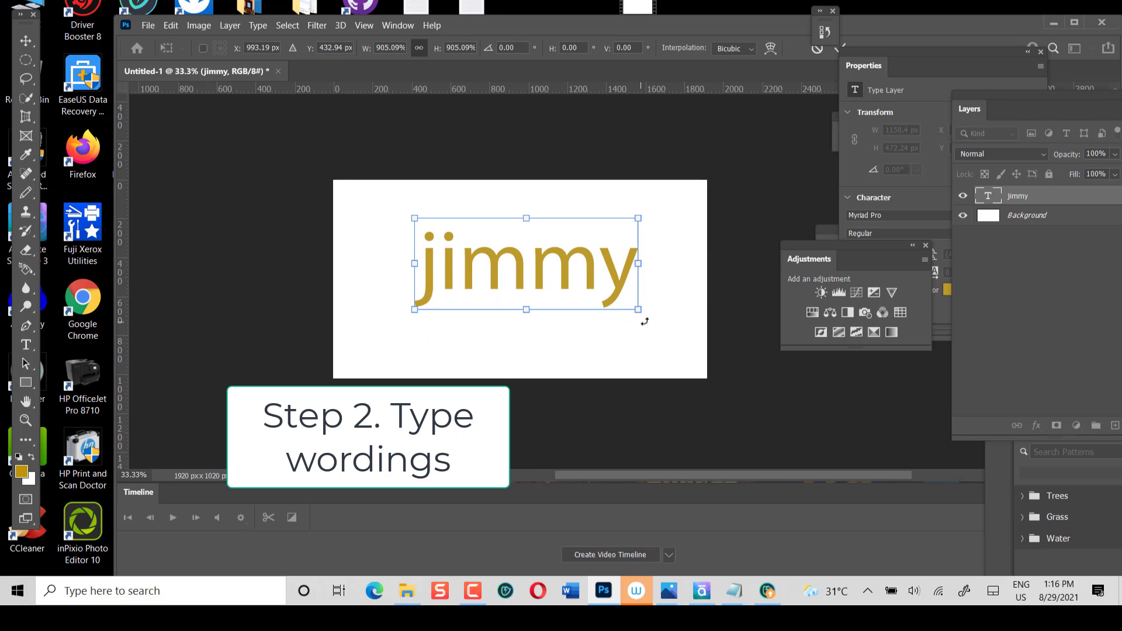
drag(636, 307, 648, 314)
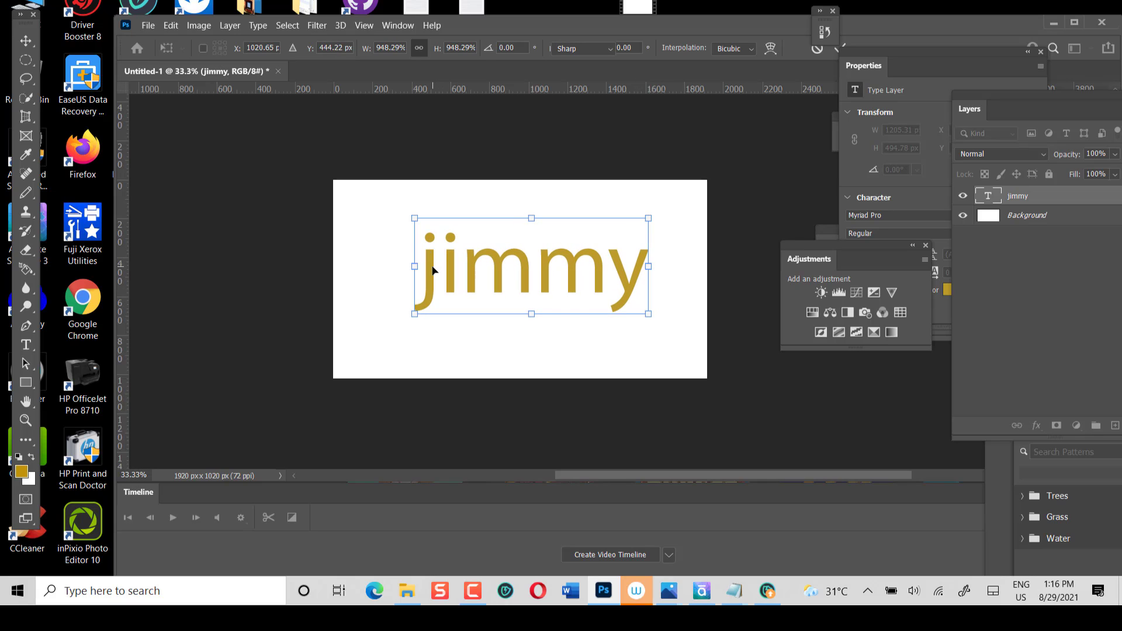
key(Return)
- Replace the lowercase first letter with a capital J so the text reads 'Jimmy'
click(441, 264)
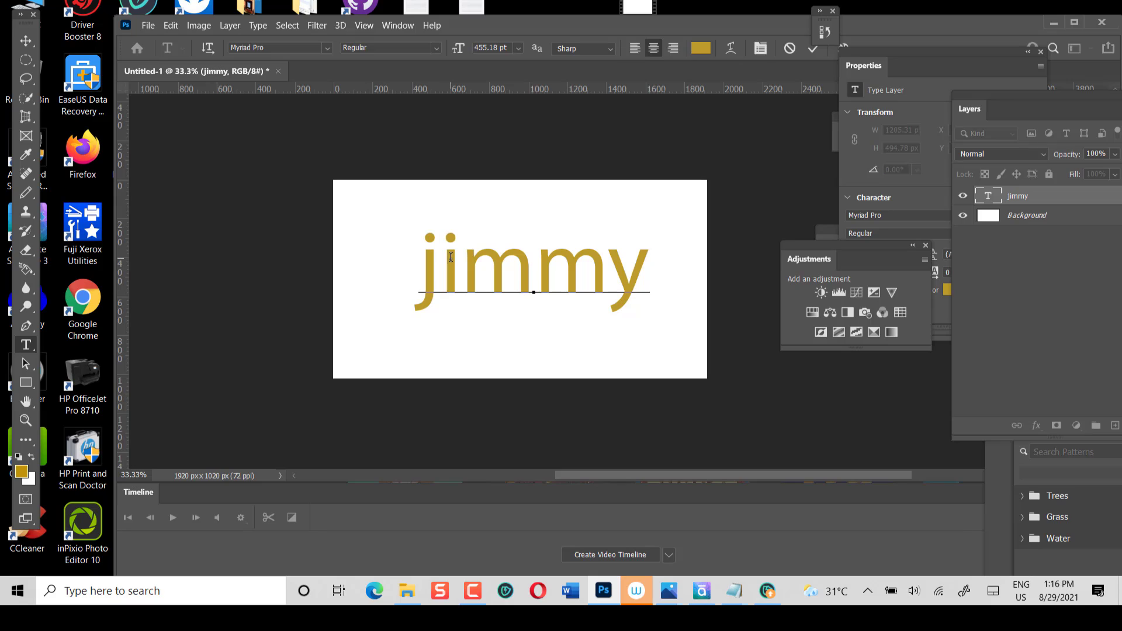
key(BackSpace)
text(J)
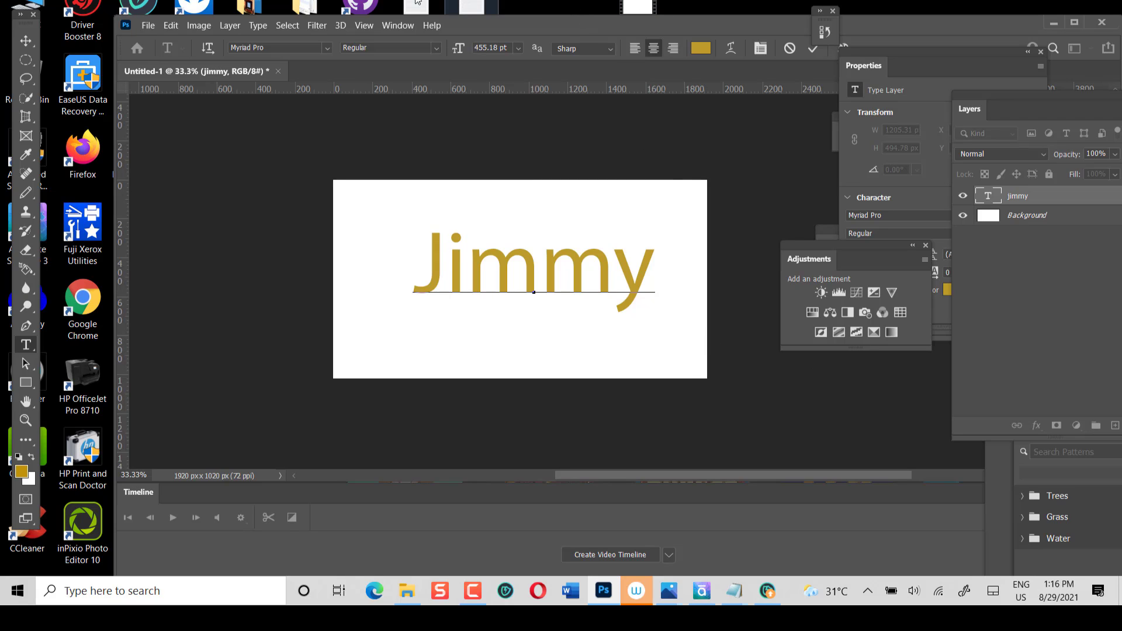
click(631, 8)
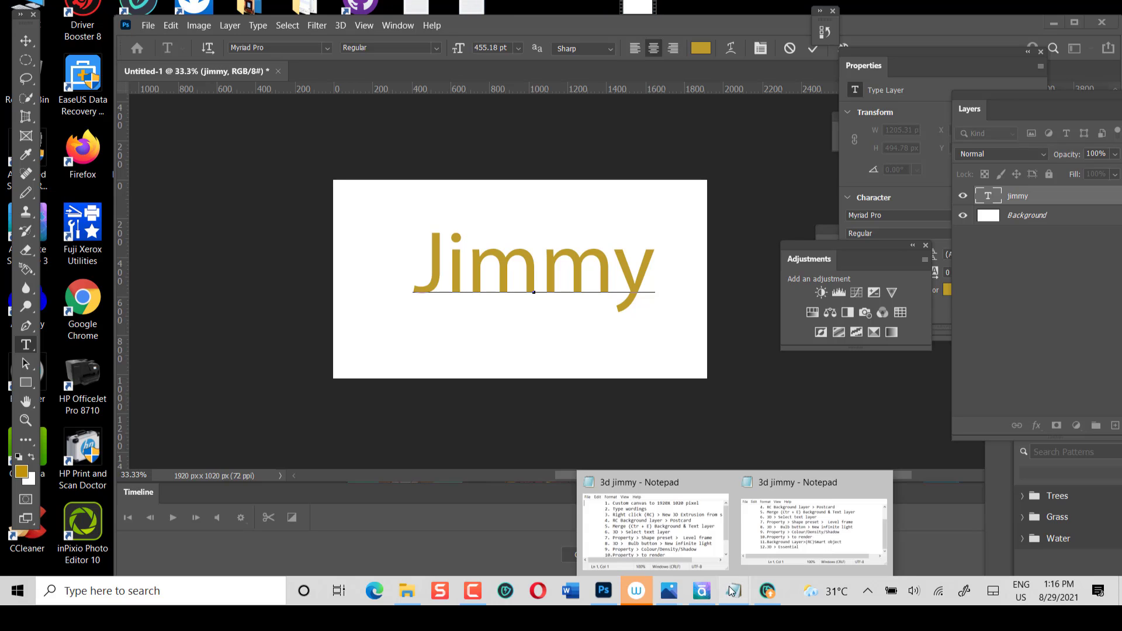
click(761, 531)
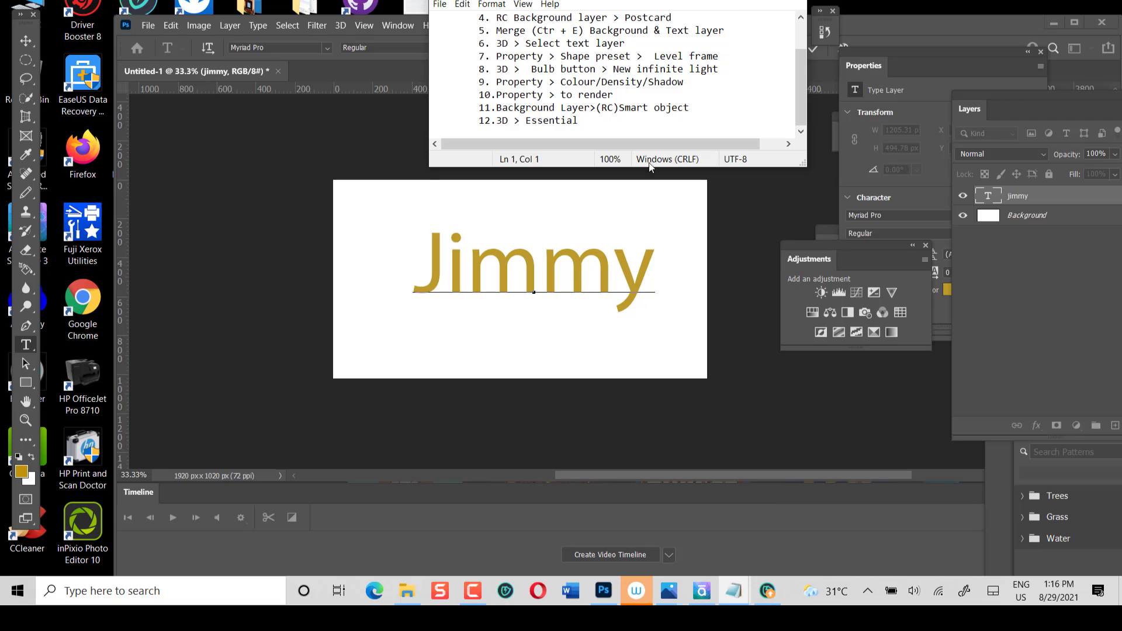
scroll(586, 100, up, 1)
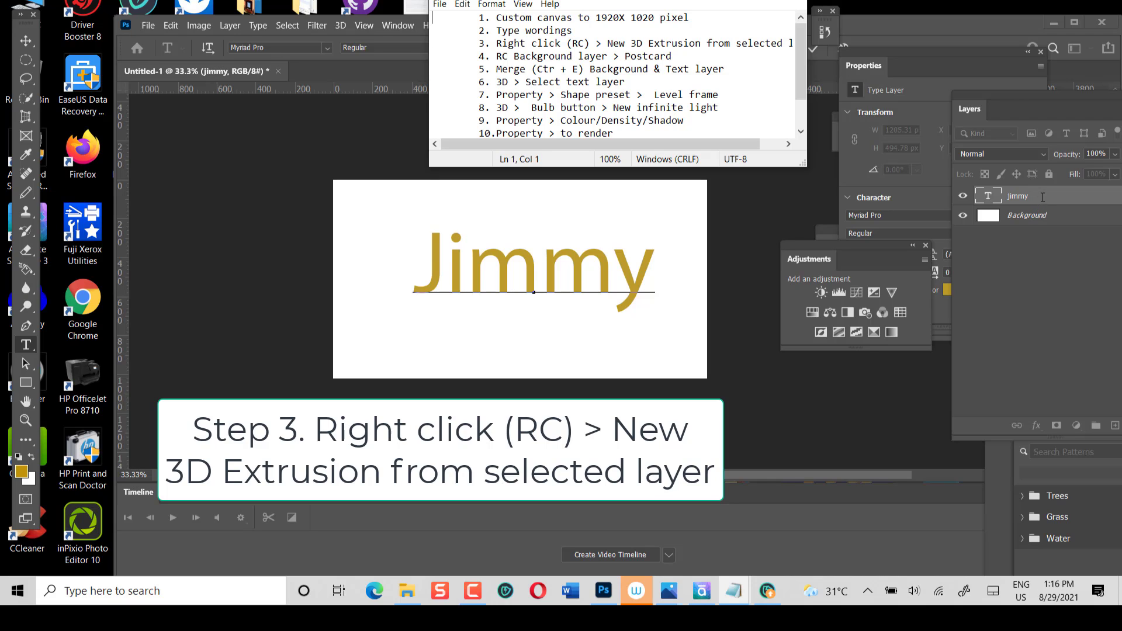
click(1042, 197)
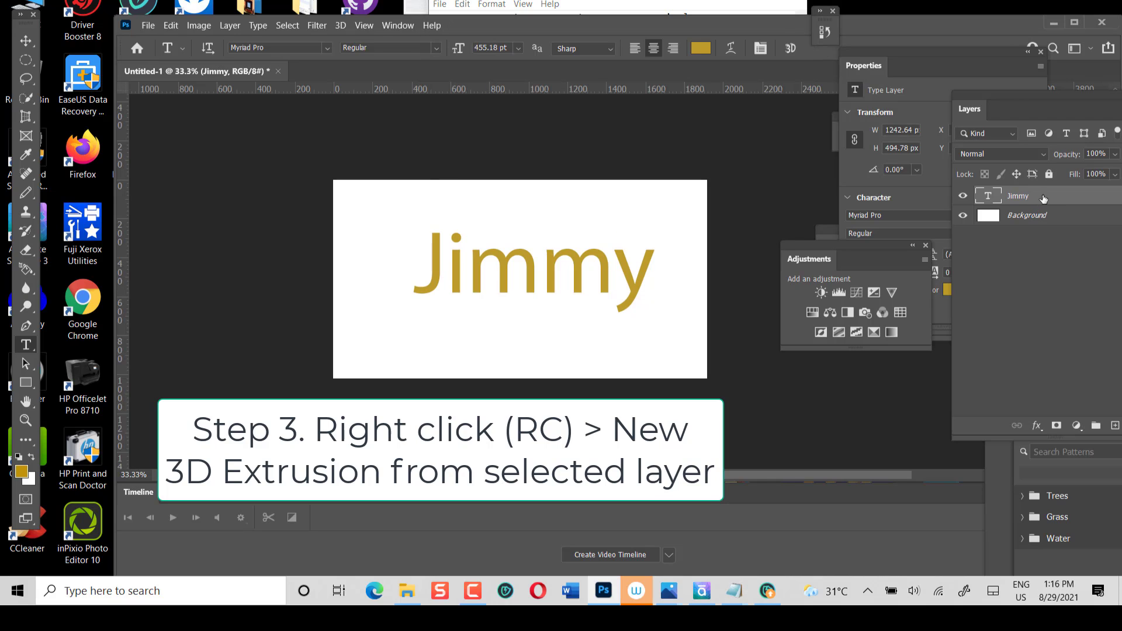
- Convert the Jimmy layer into a gold 3D extrusion with cast shadow, then show the Layers list
right_click(1043, 197)
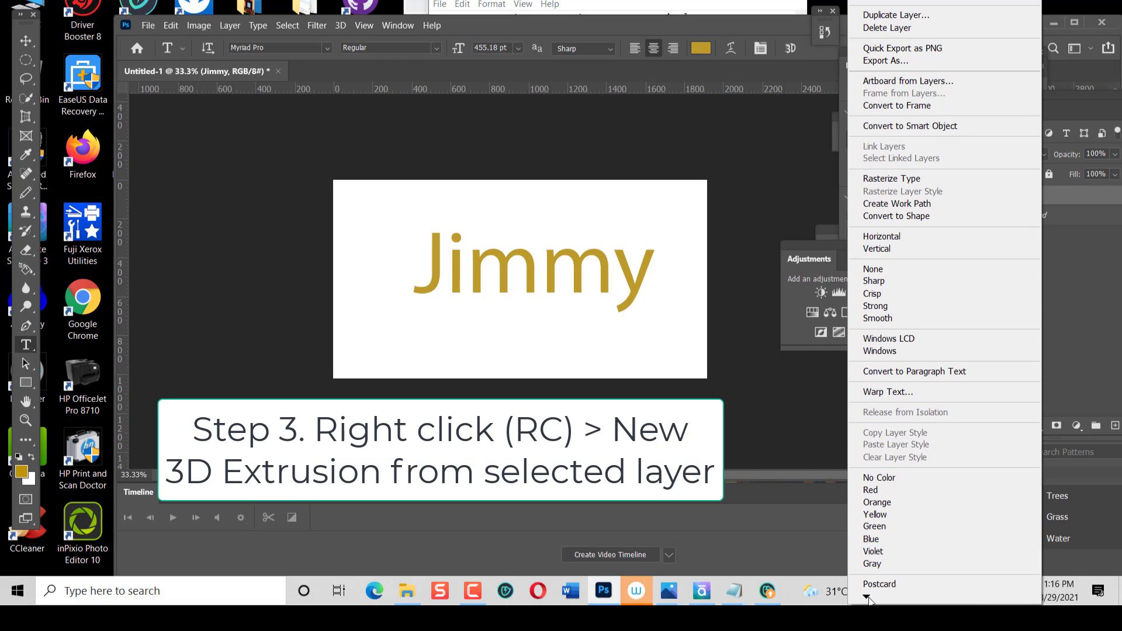
click(883, 585)
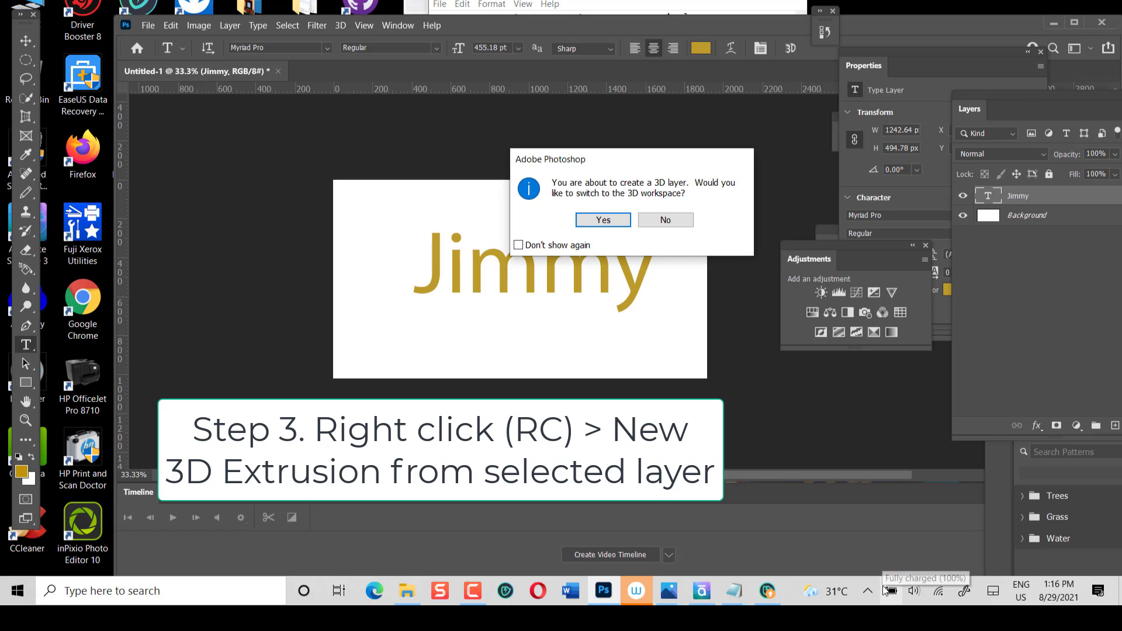
click(611, 222)
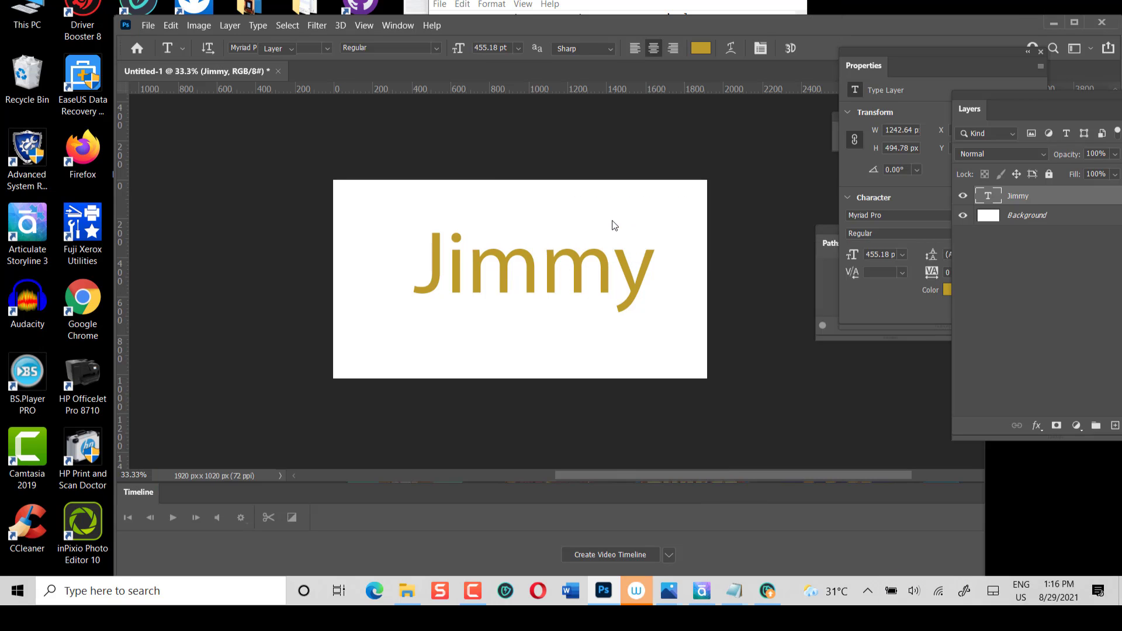
click(595, 5)
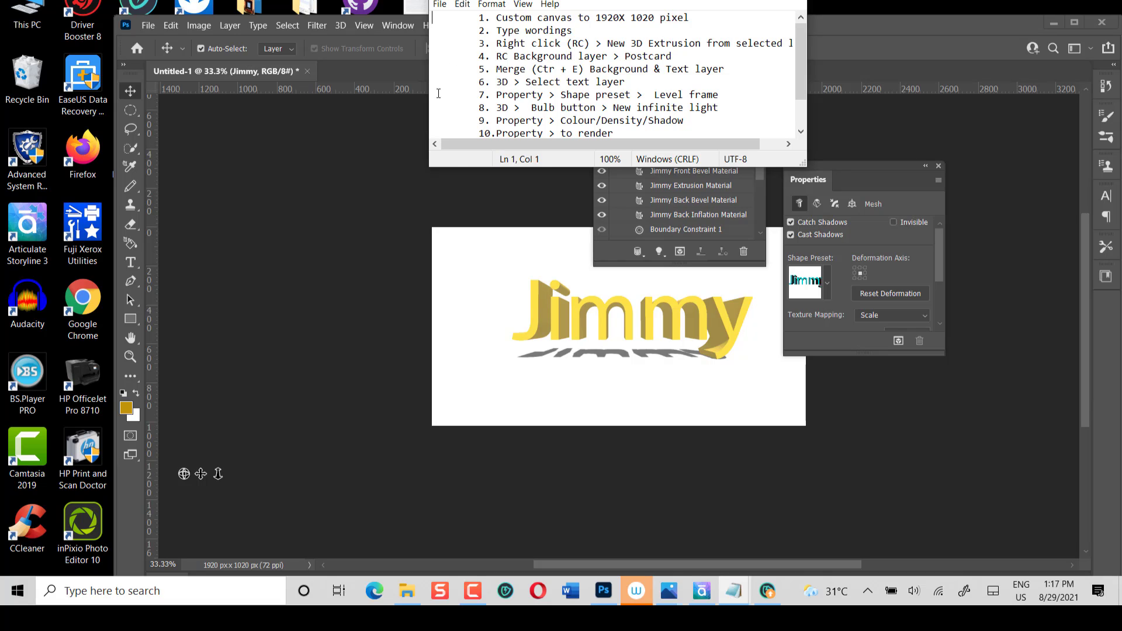
click(767, 380)
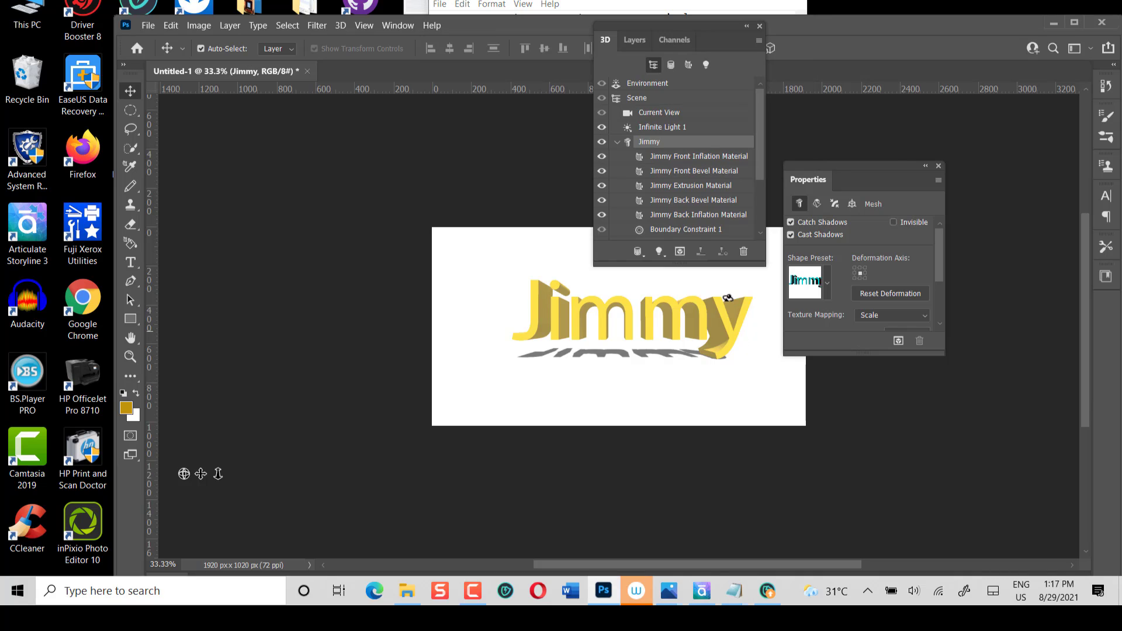
click(634, 39)
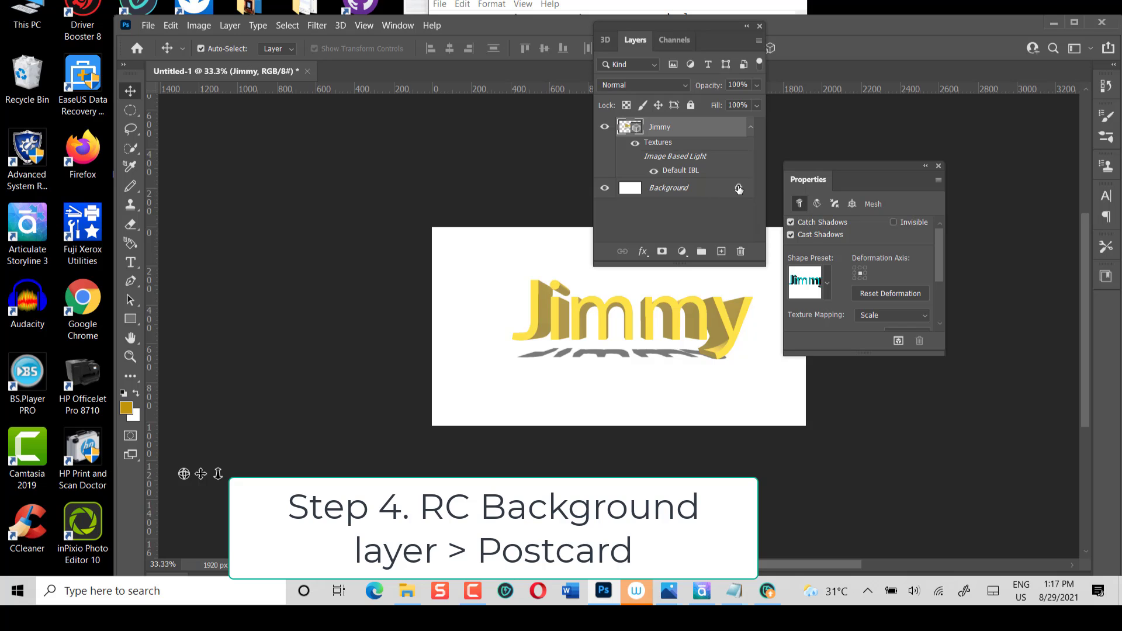
- Unlock Background as Layer 0 and convert it into a 3D postcard
click(739, 188)
right_click(725, 190)
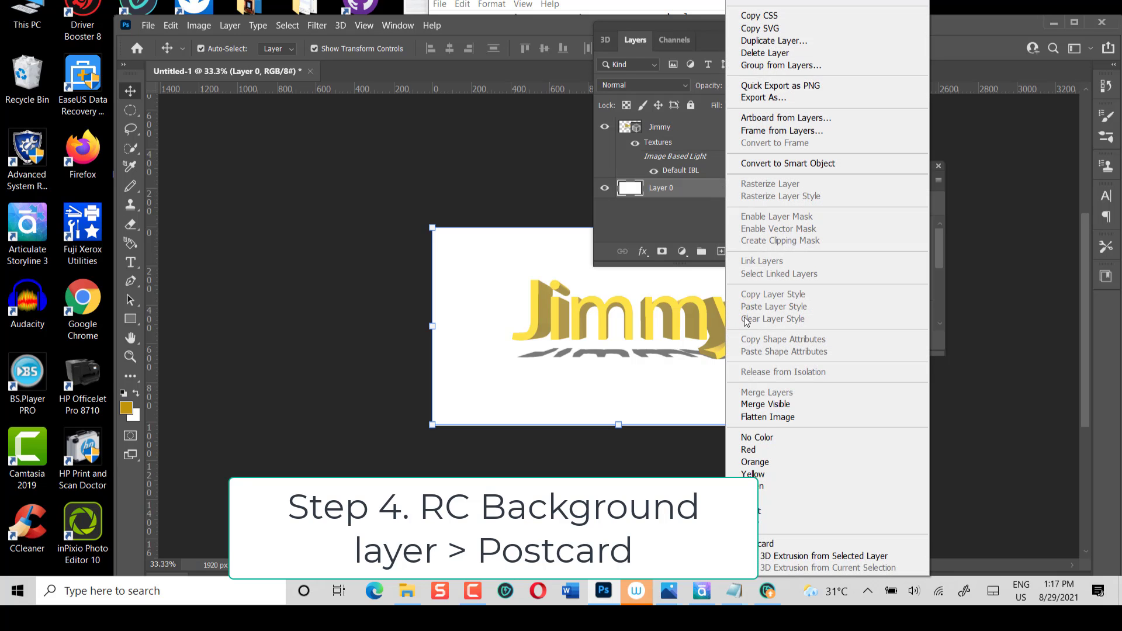
click(776, 544)
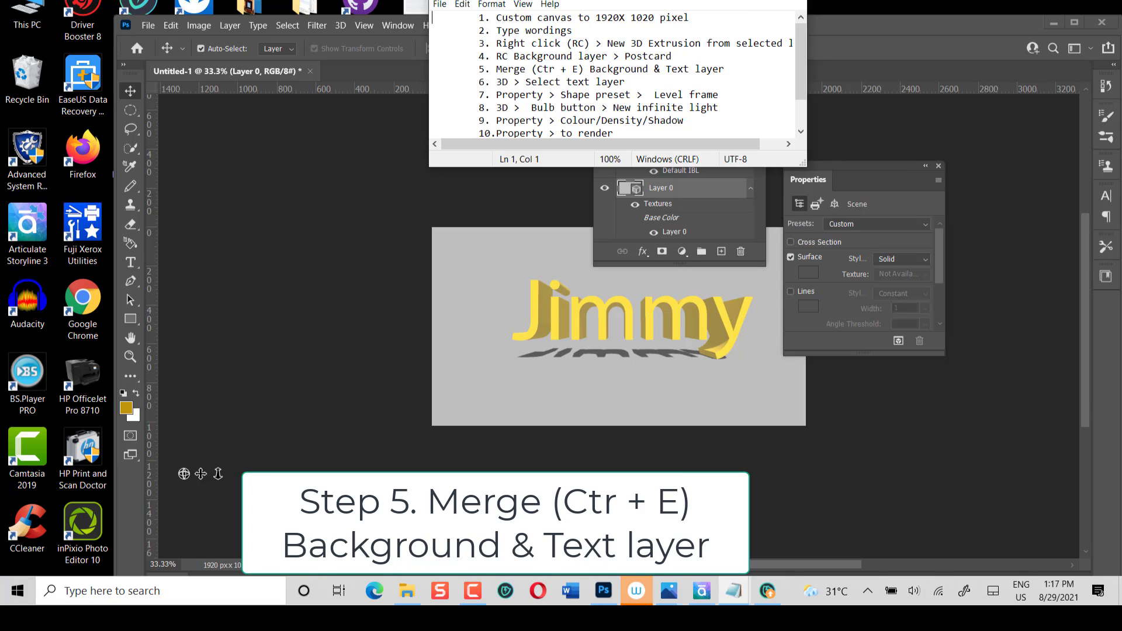
- Select both Jimmy and Layer 0 and merge them with Ctrl+E into one 3D layer
key(alt+Tab)
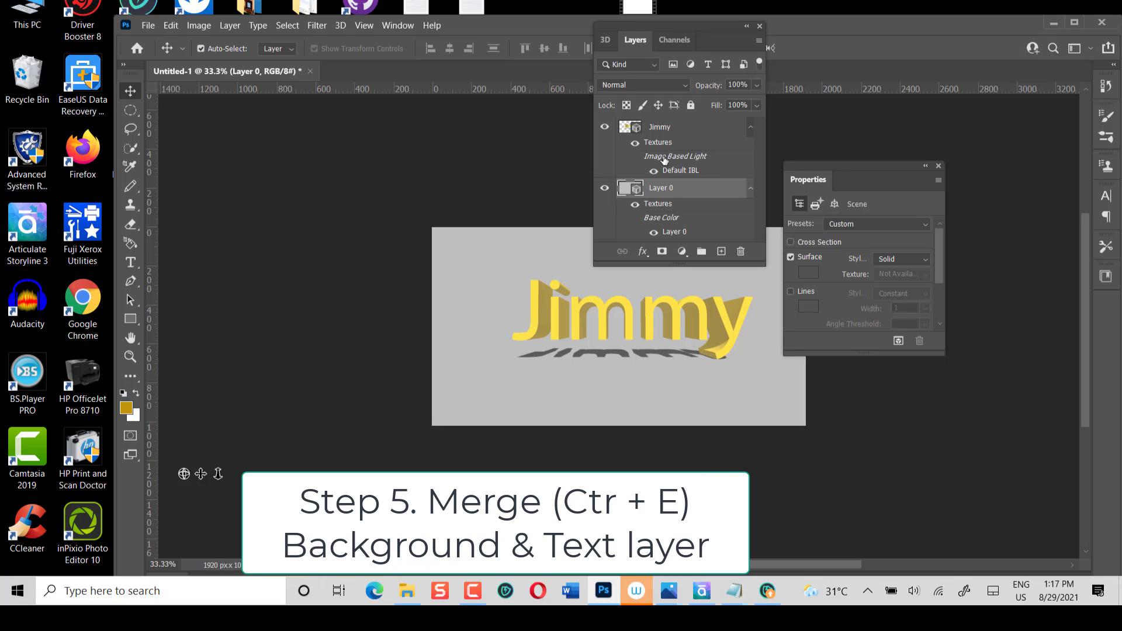
ctrl+click(670, 129)
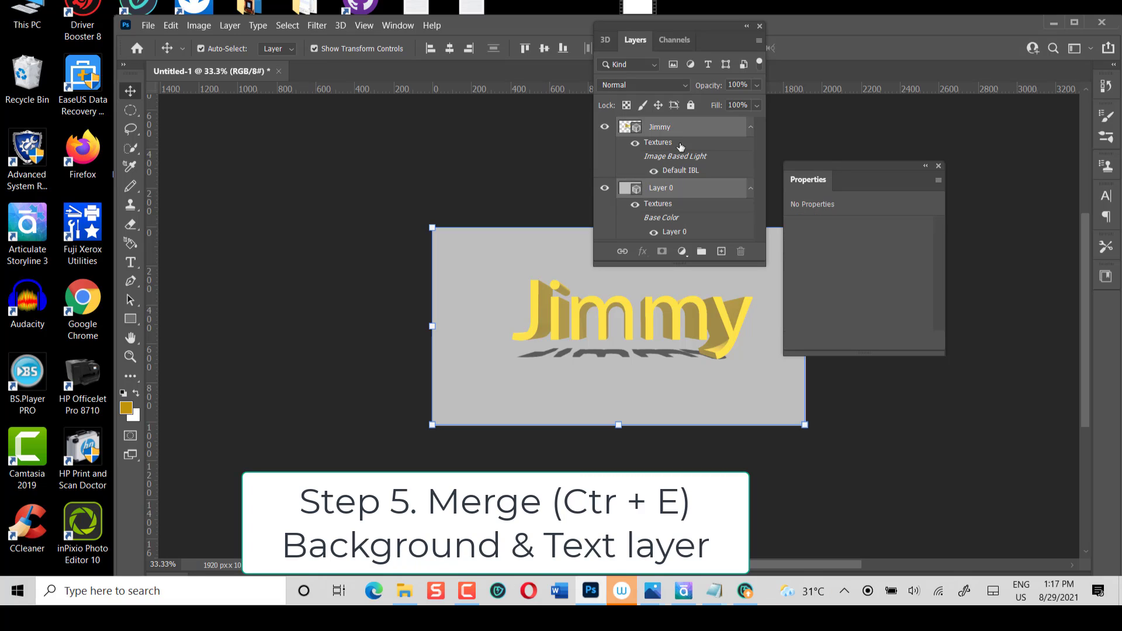
key(ctrl)
key(ctrl+e)
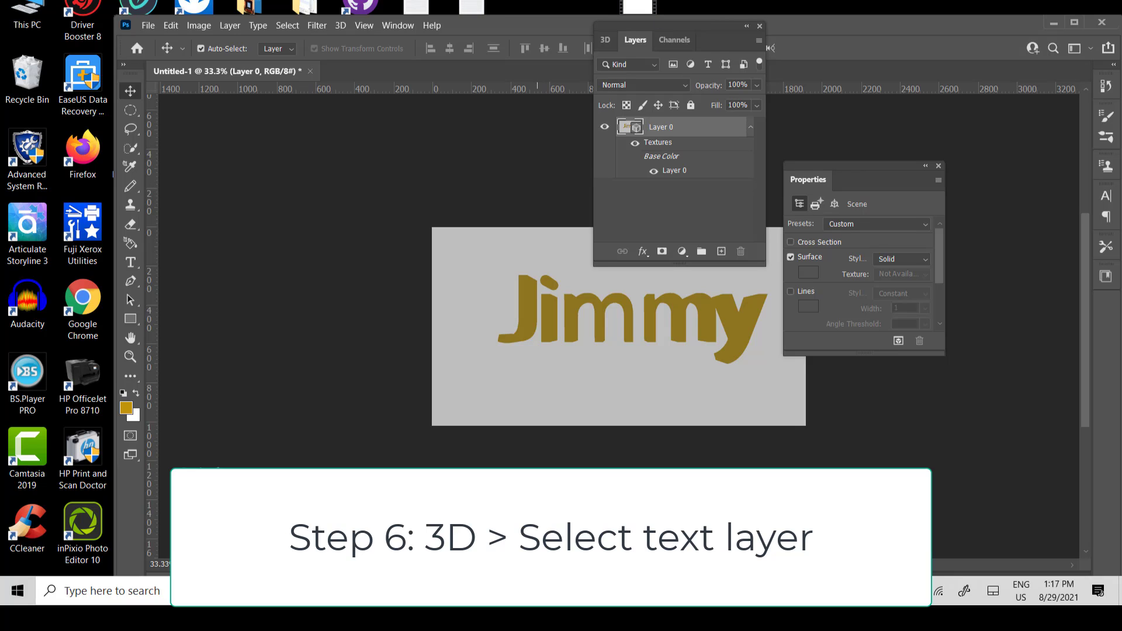
mouse_move(732, 591)
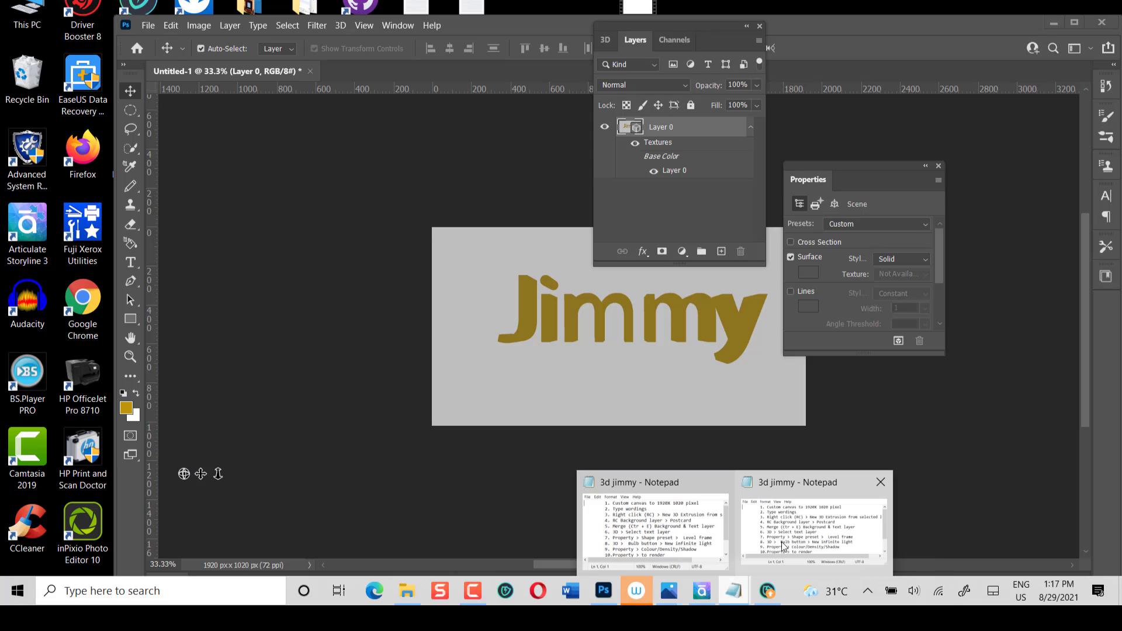
- Select the Jimmy mesh in the 3D panel's scene list
click(782, 546)
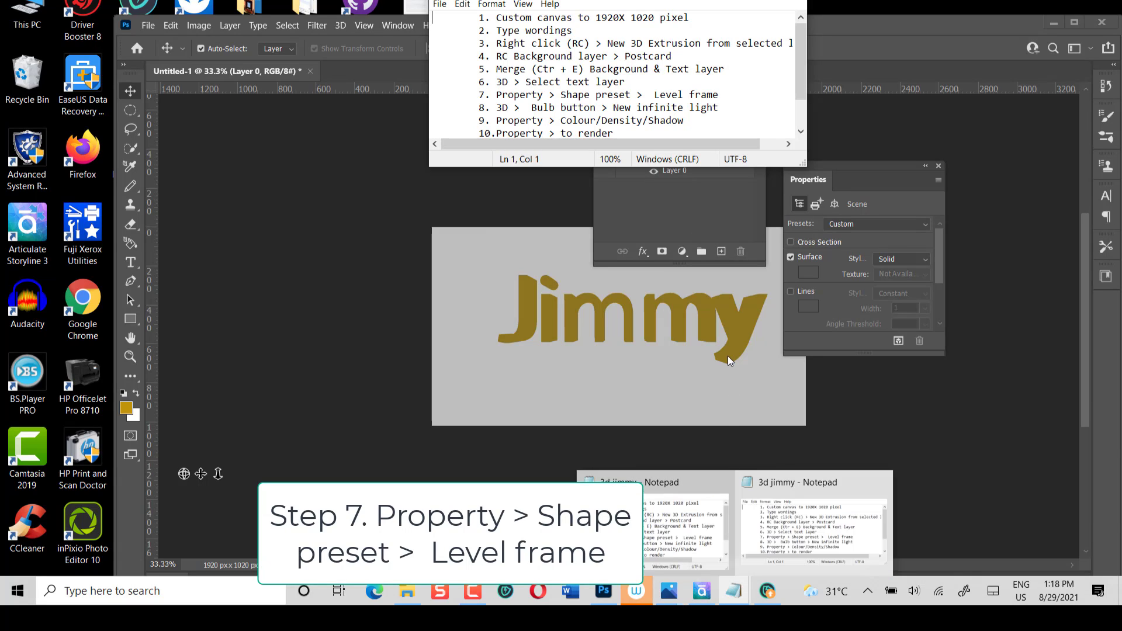
click(714, 381)
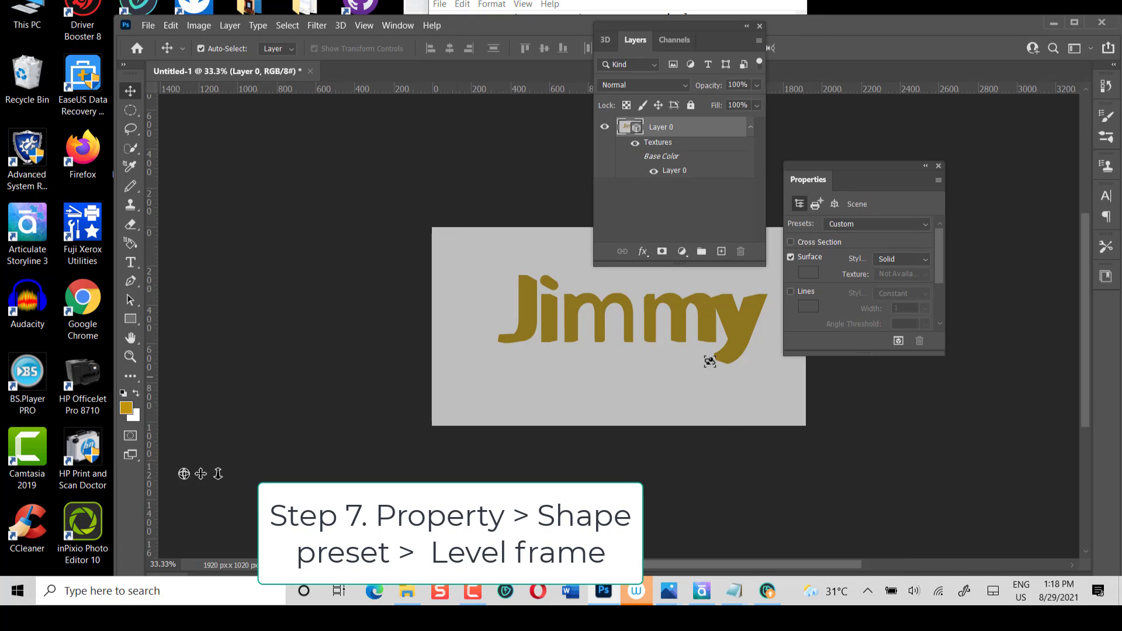
click(605, 40)
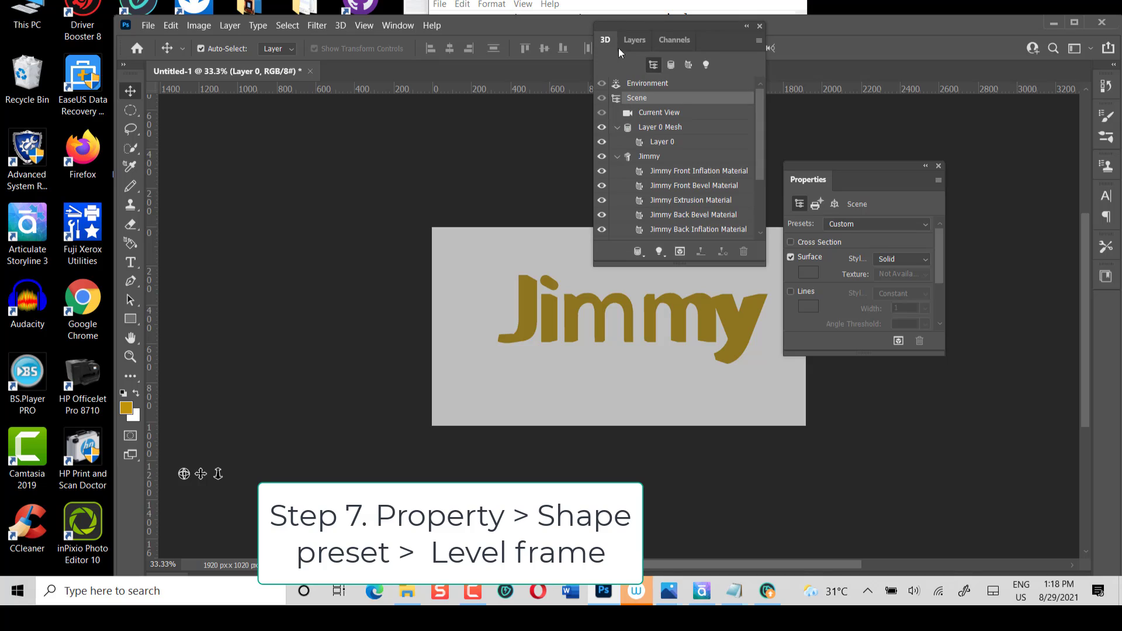
click(704, 158)
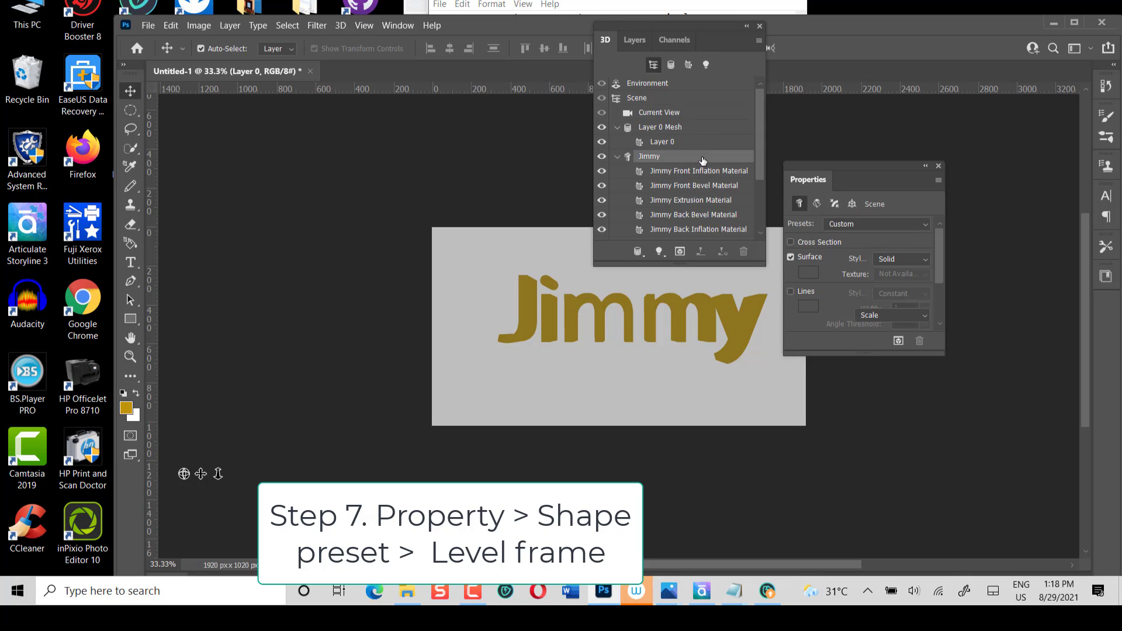
- Apply the Level frame shape preset to the Jimmy mesh from the Shape Preset list
click(622, 3)
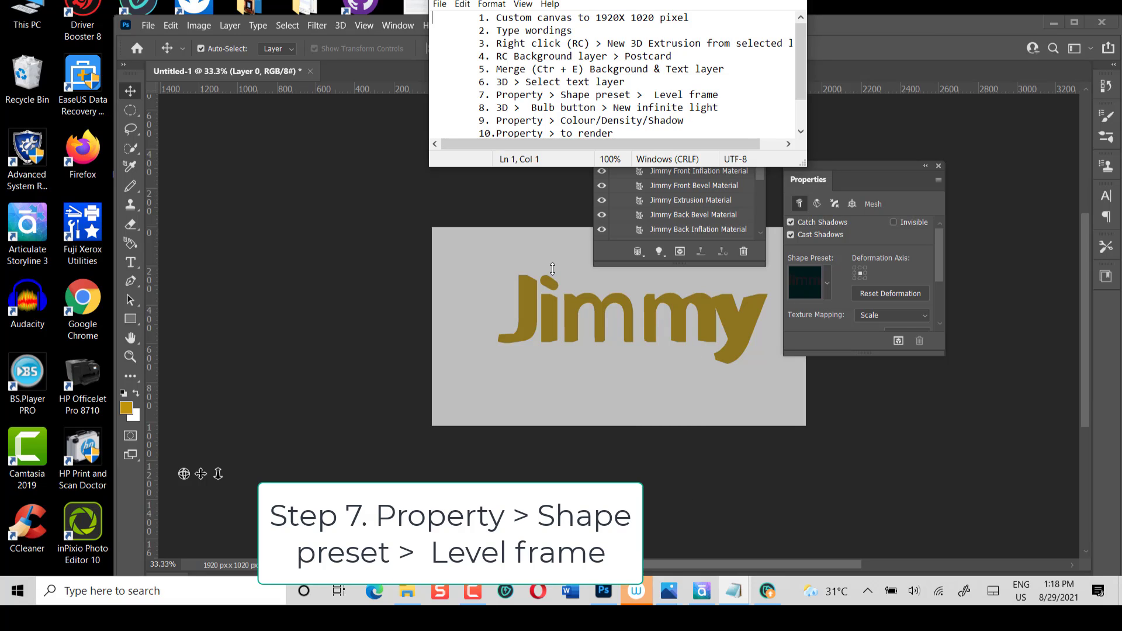
click(537, 251)
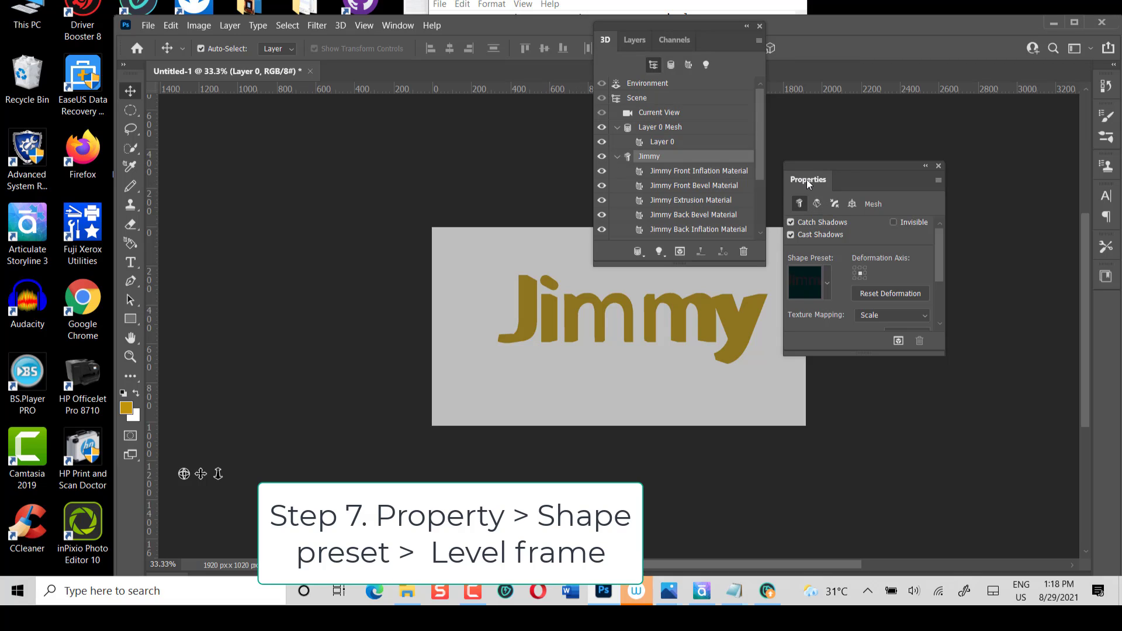
click(828, 284)
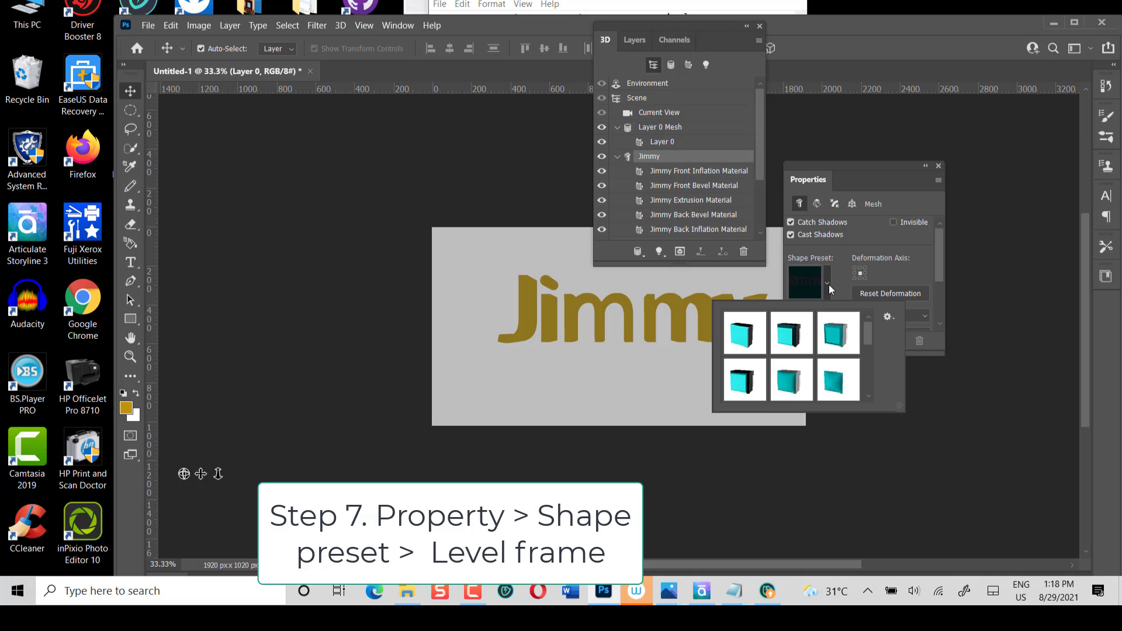
click(839, 340)
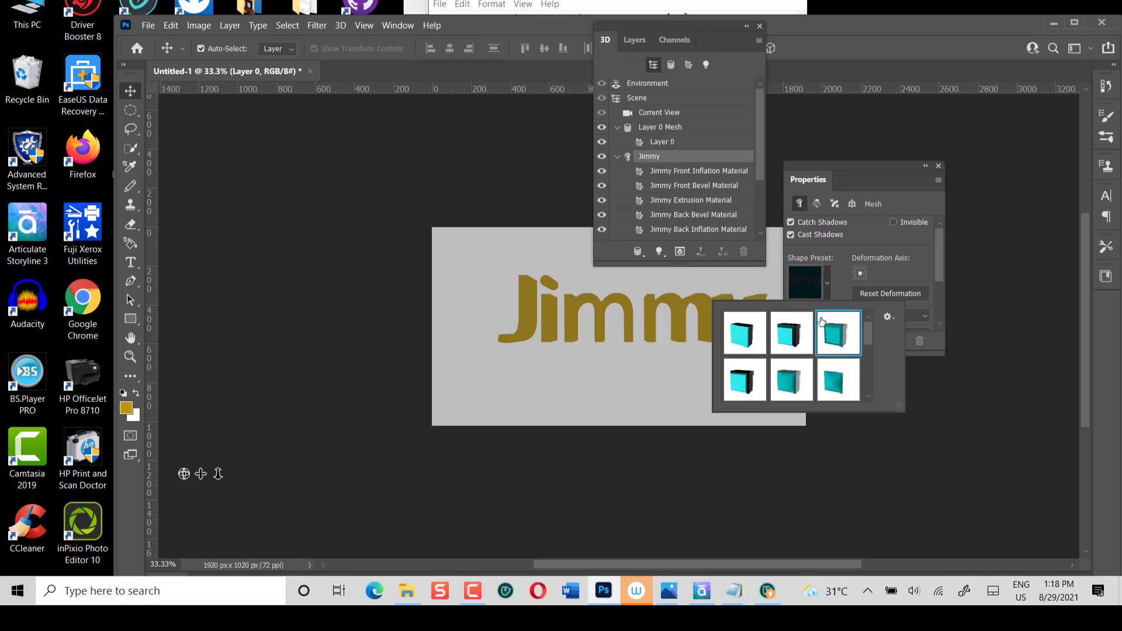
click(649, 6)
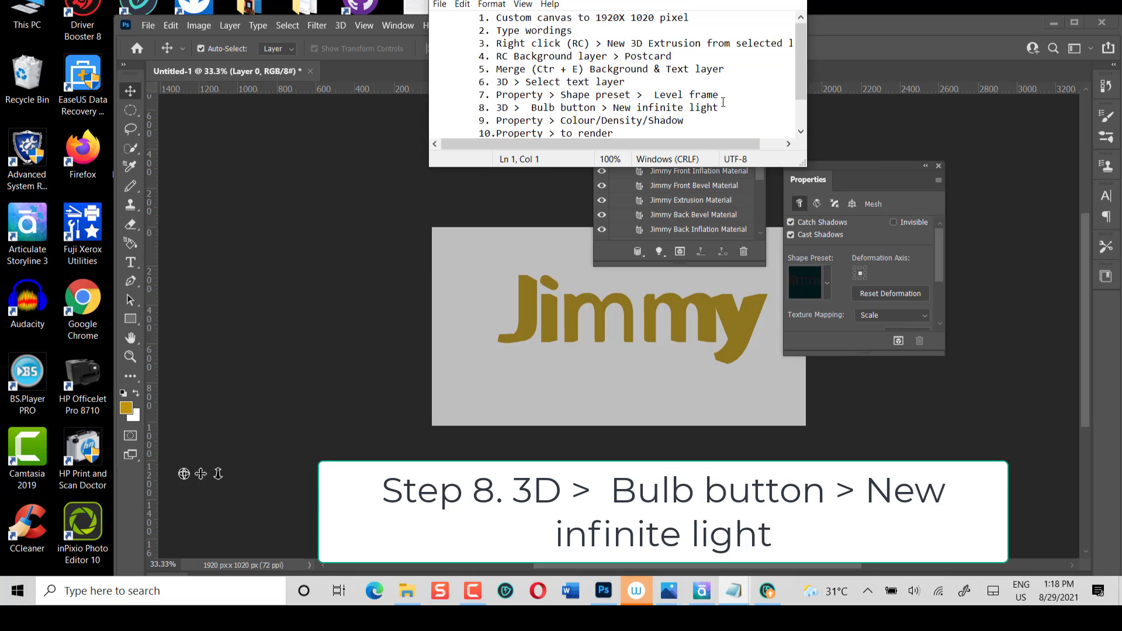
- Add a New Infinite Light to the Jimmy scene from the 3D panel's light menu
click(767, 377)
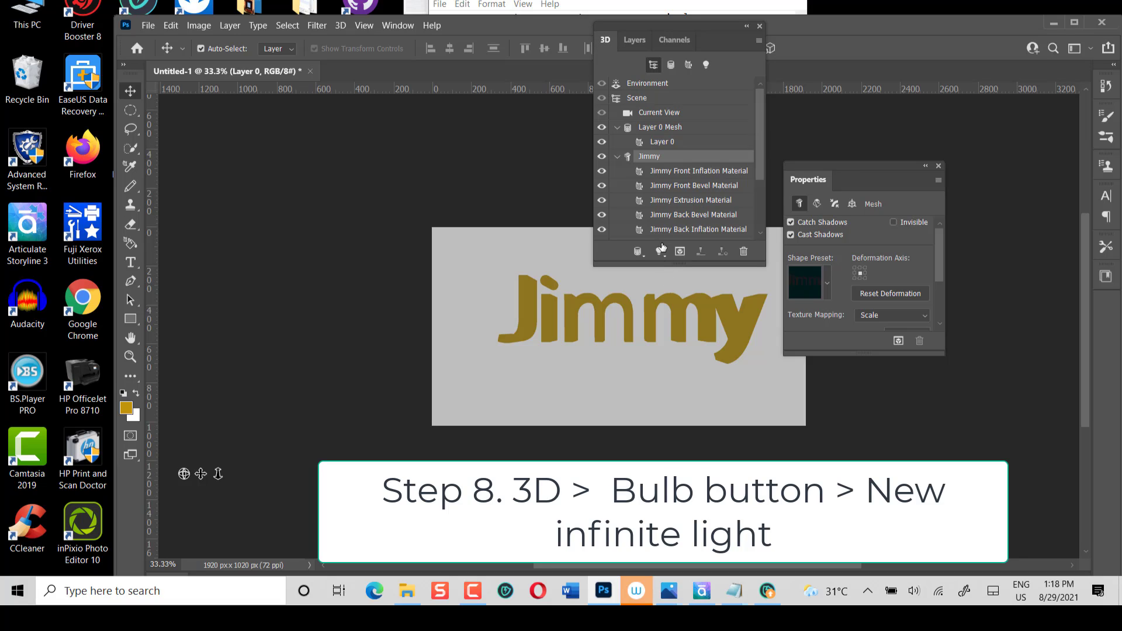
click(589, 2)
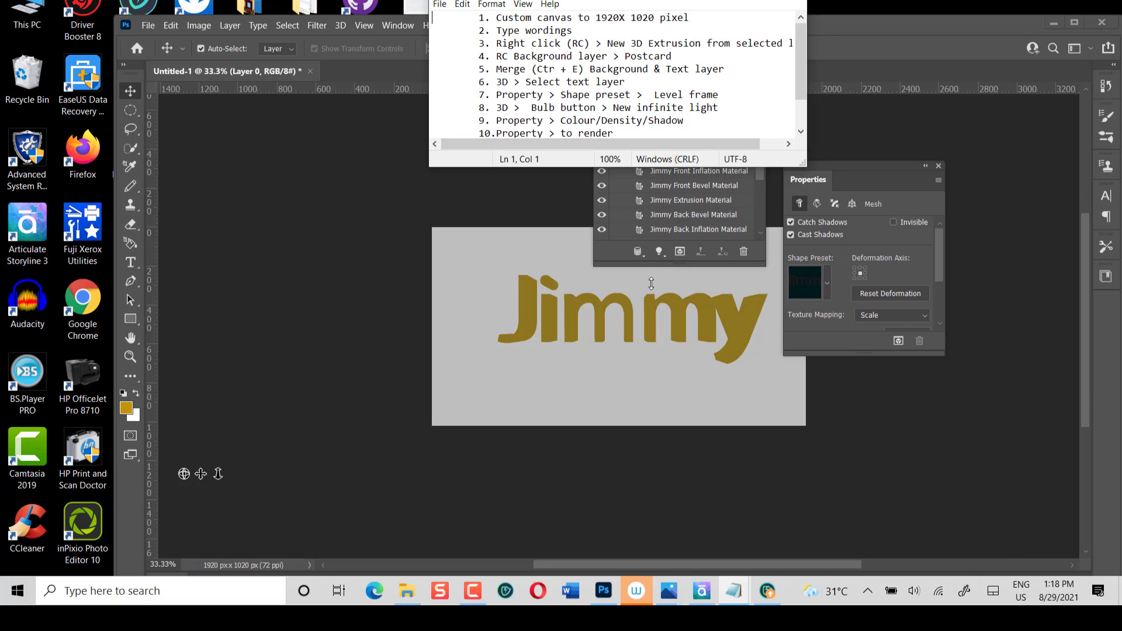
click(653, 283)
click(658, 257)
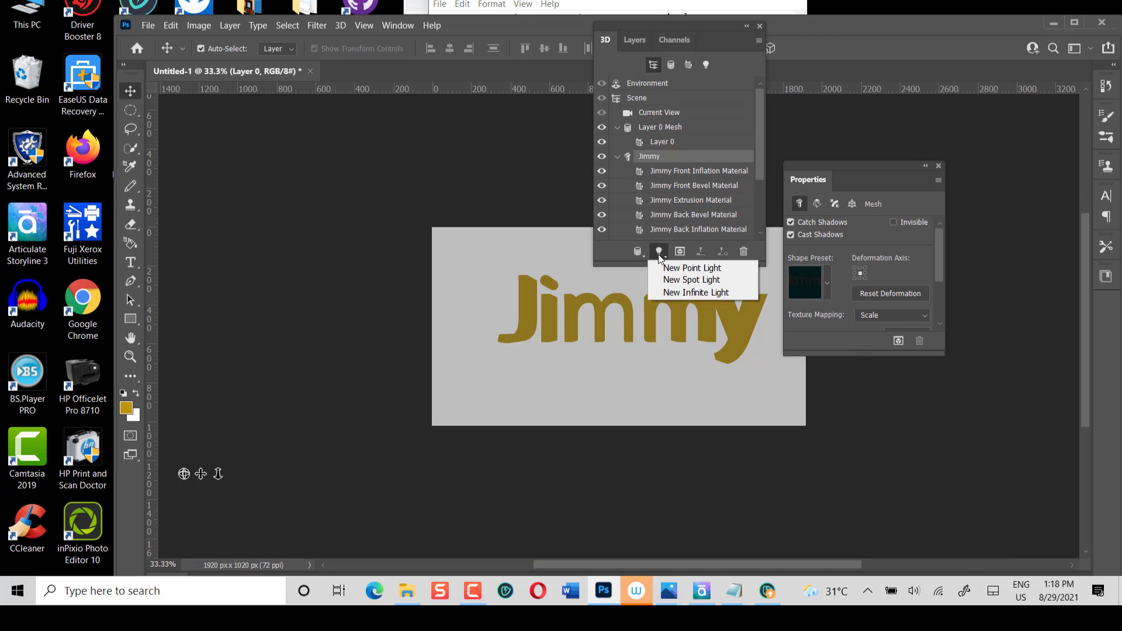
click(683, 293)
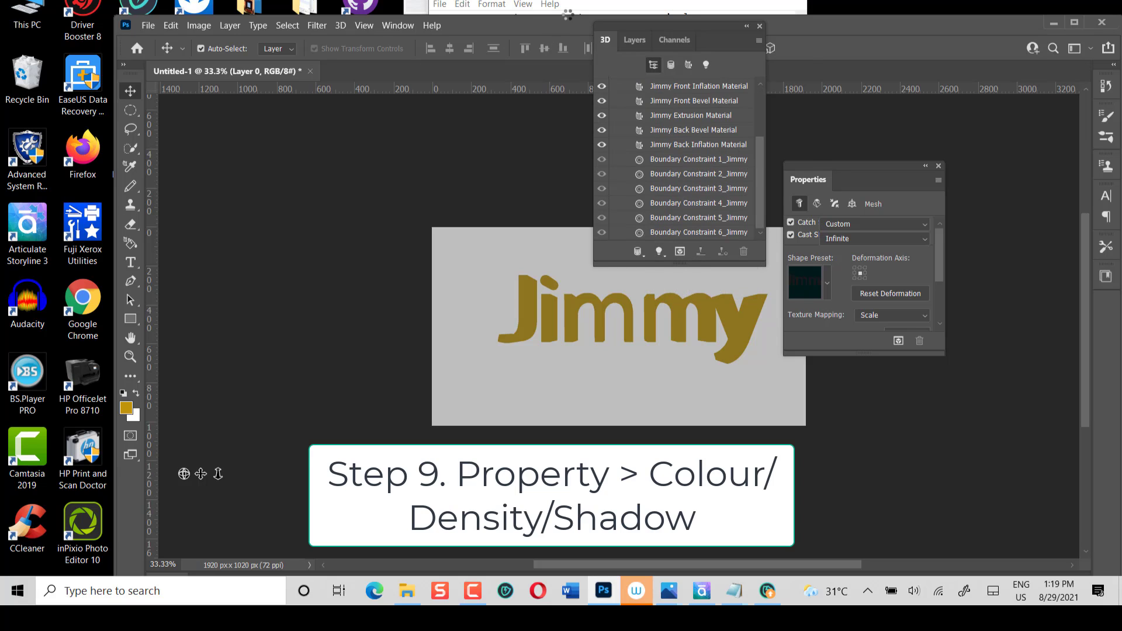
- Review the step notes on light colour, intensity and shadow, then return to the 3D document
click(582, 3)
scroll(638, 82, down, 1)
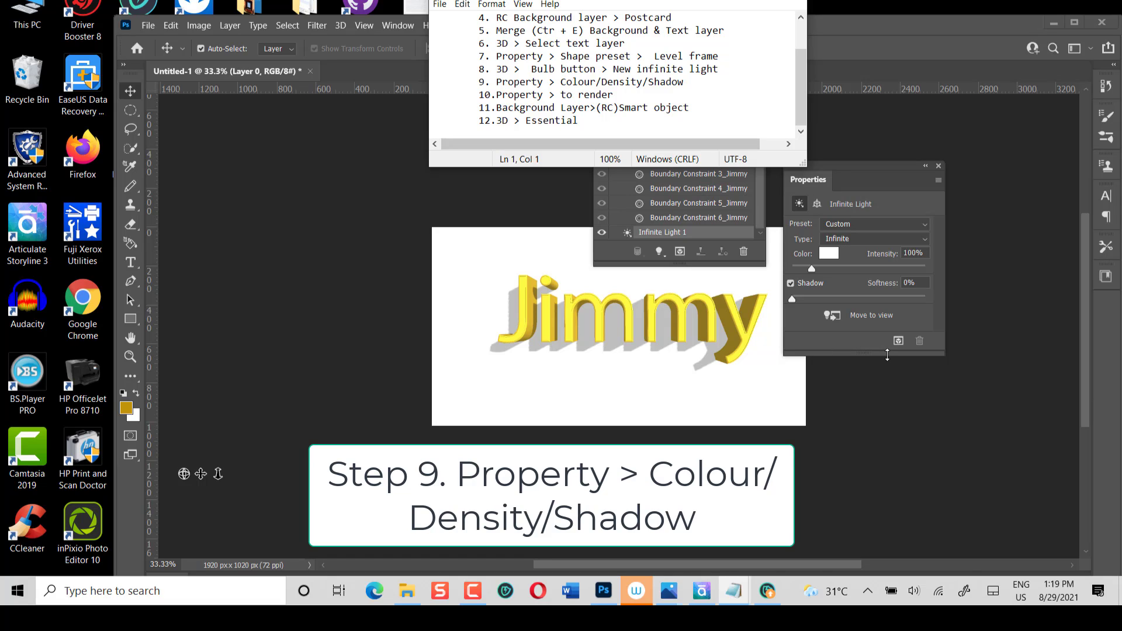
click(898, 345)
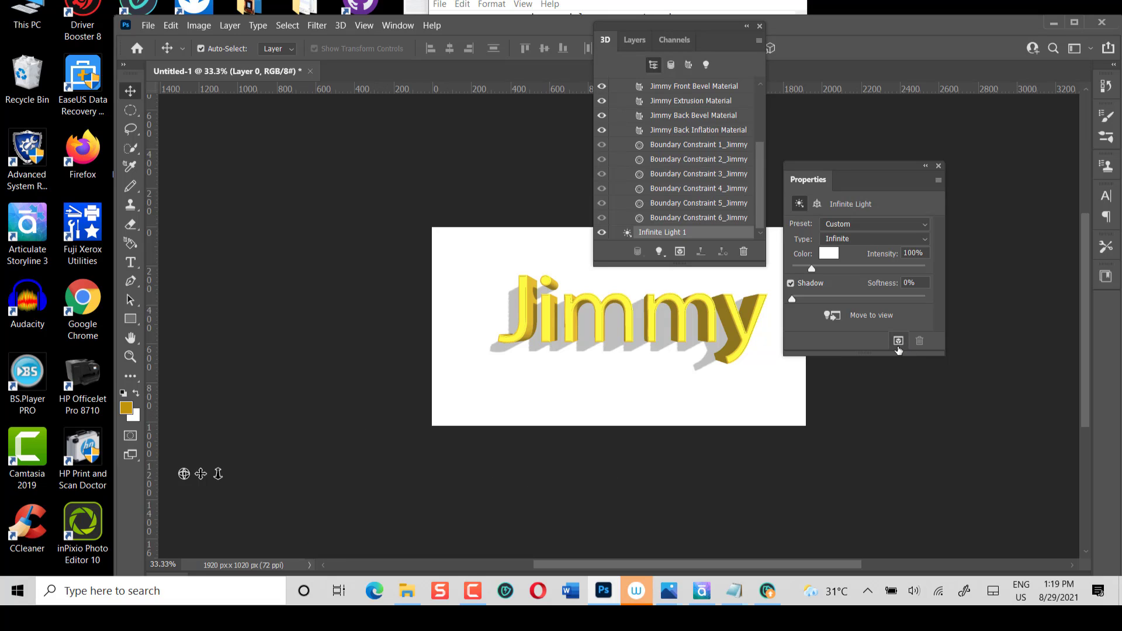
- Render the lit Jimmy 3D scene and wait for the render to finish
click(898, 342)
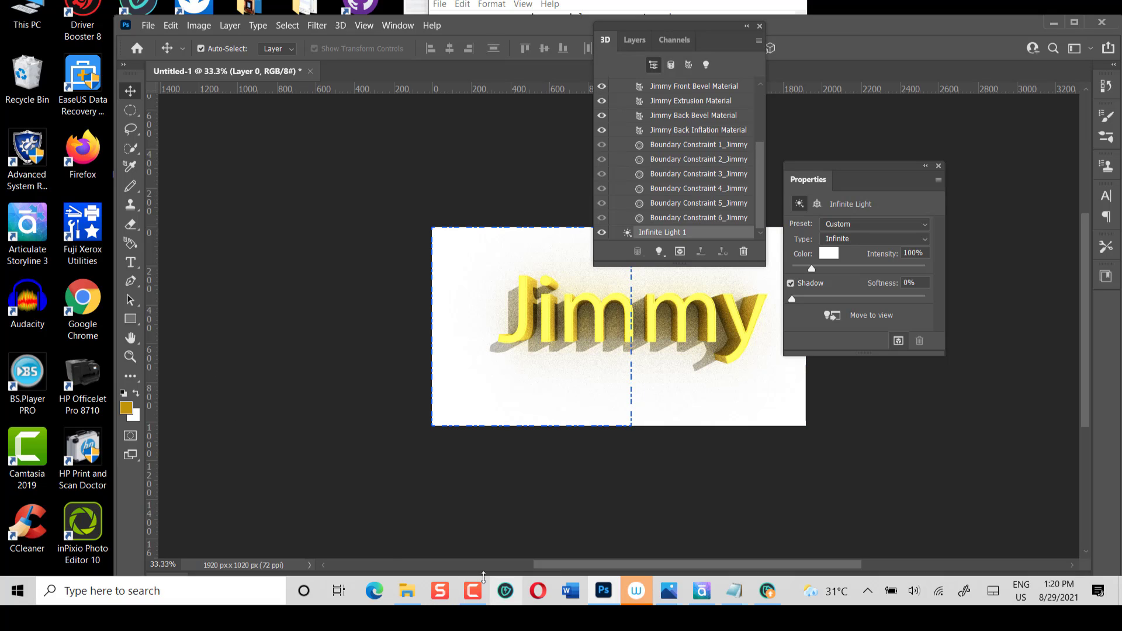
click(474, 595)
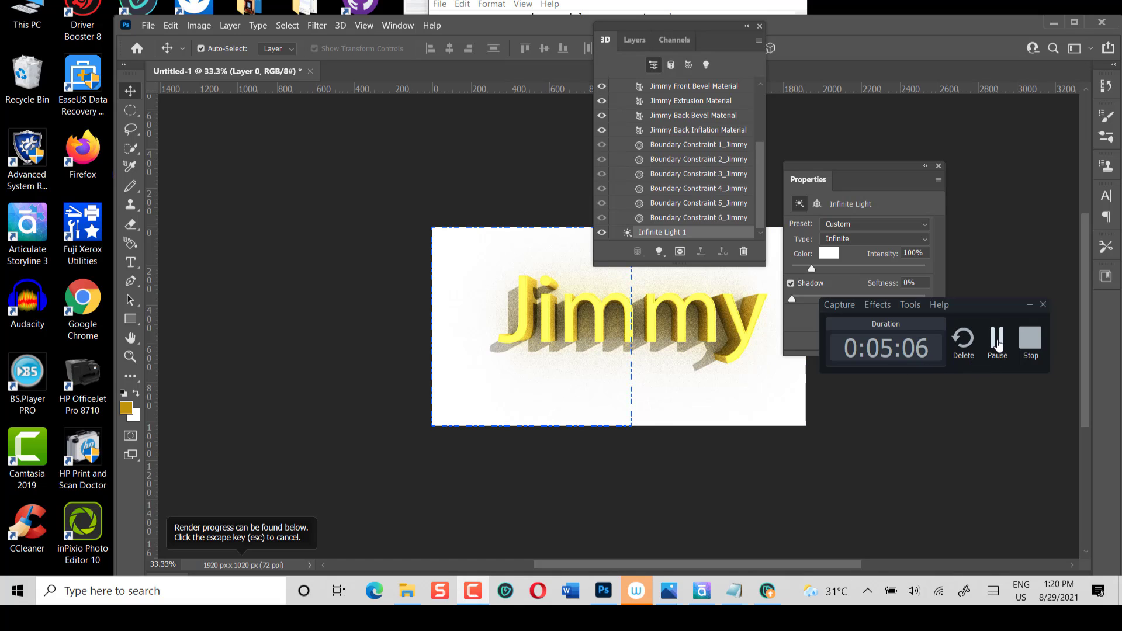
click(998, 345)
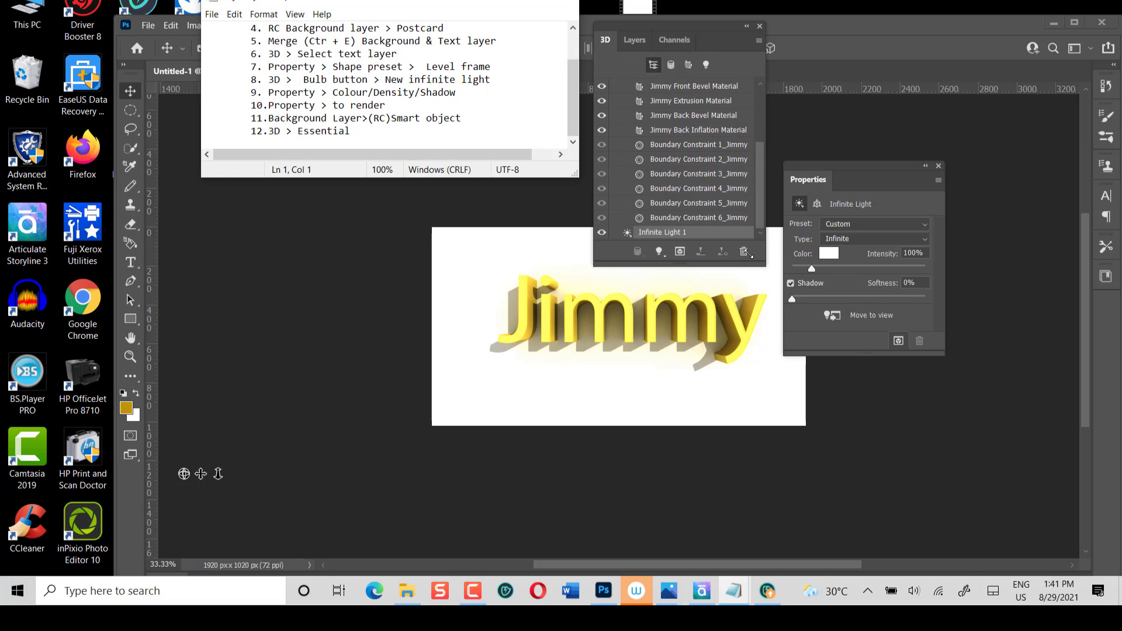
- Bring up the Layers panel from the Window menu
click(399, 20)
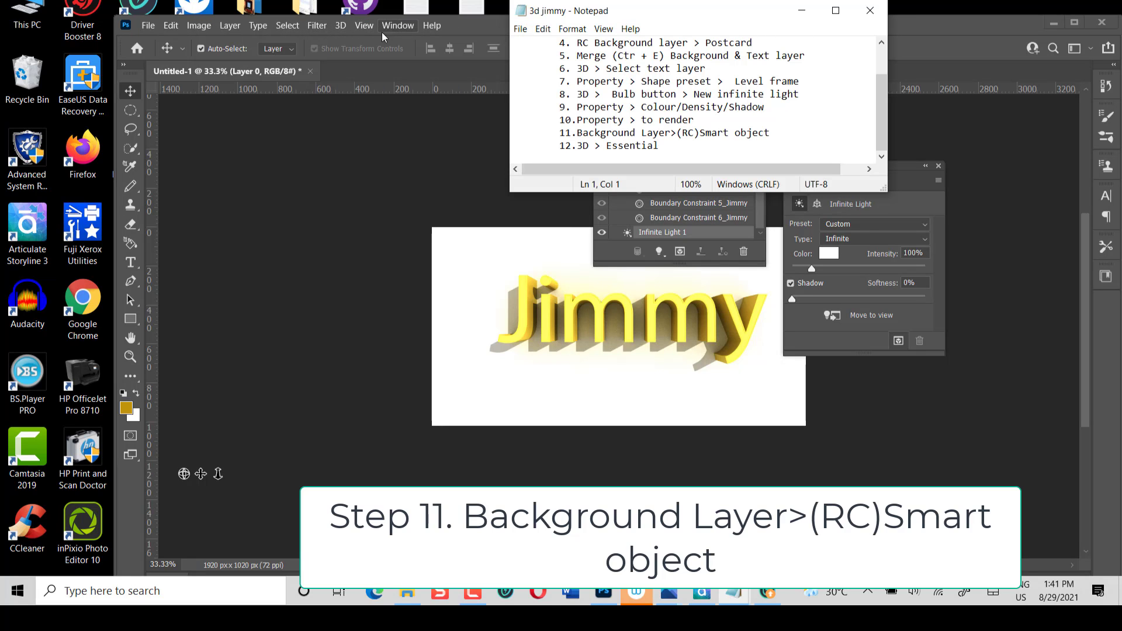
click(397, 26)
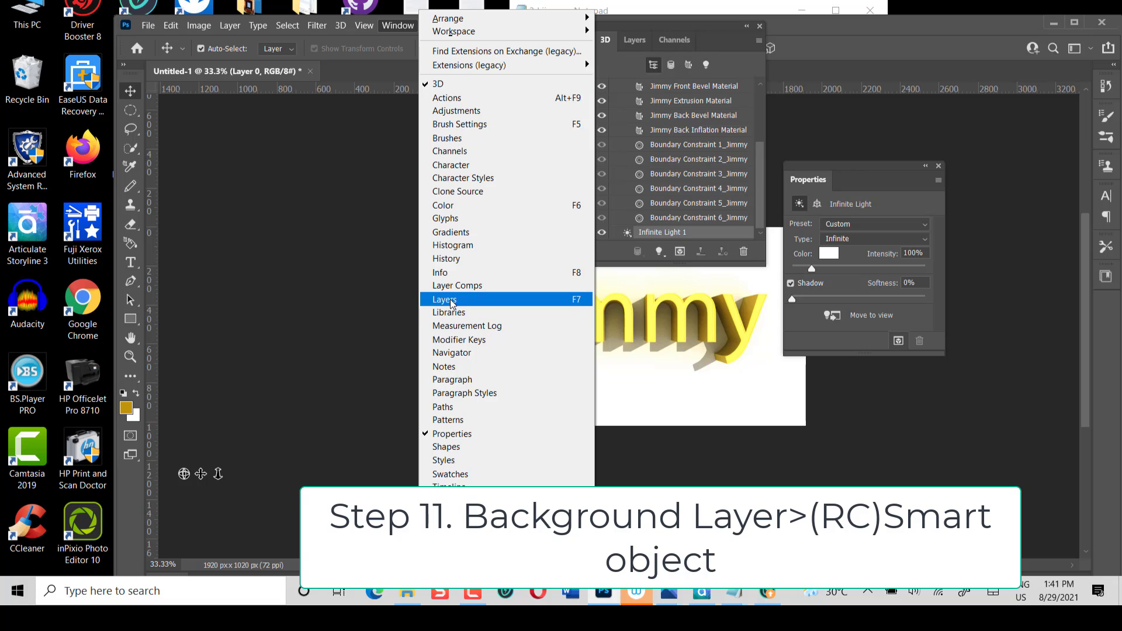
click(451, 301)
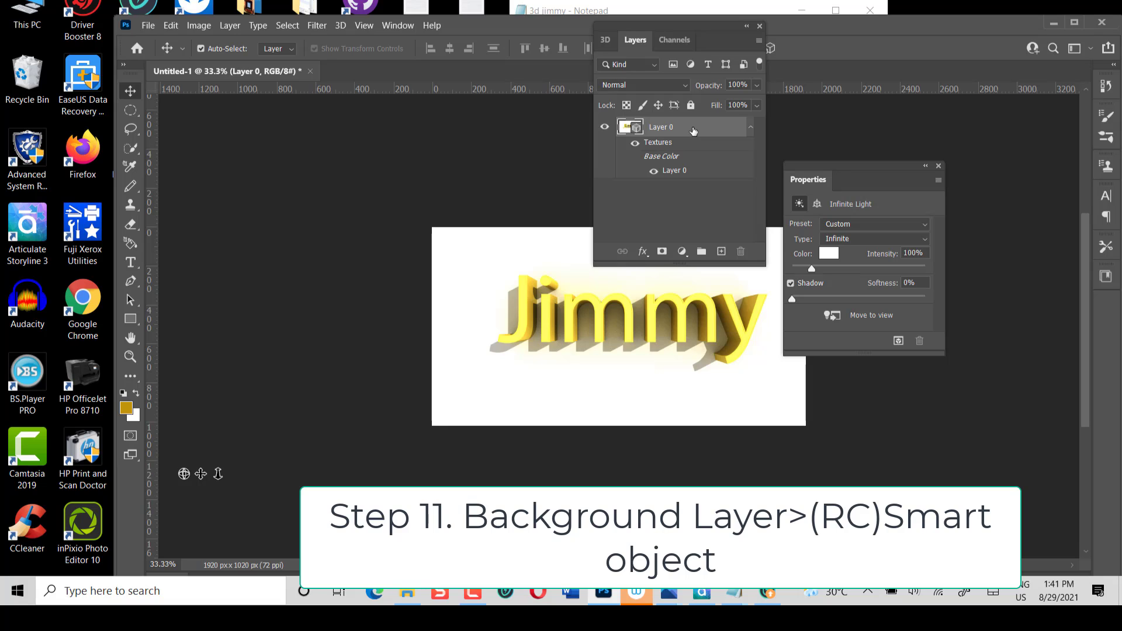
click(624, 11)
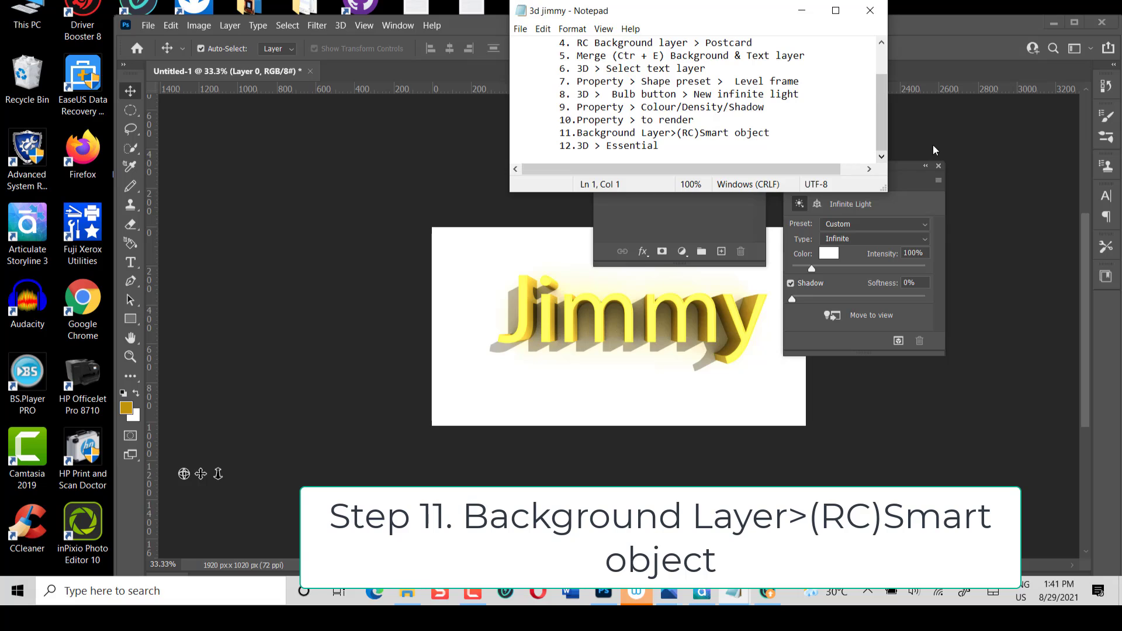
click(983, 182)
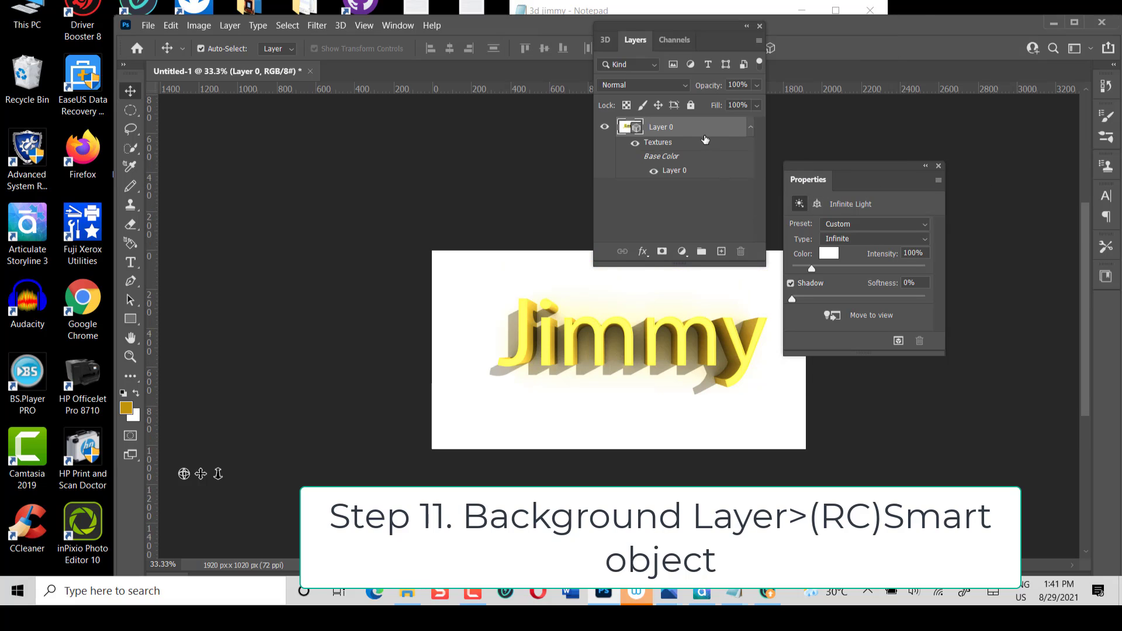
- Convert Layer 0 into an embedded smart object, Layer 0.psb, via its context menu
right_click(704, 134)
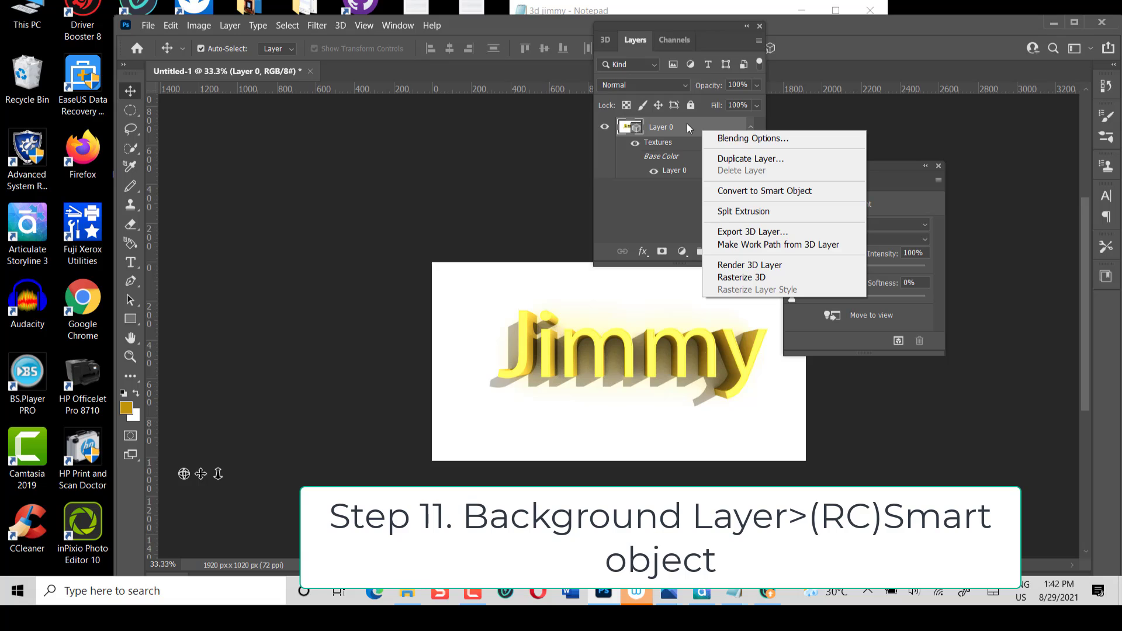
right_click(686, 123)
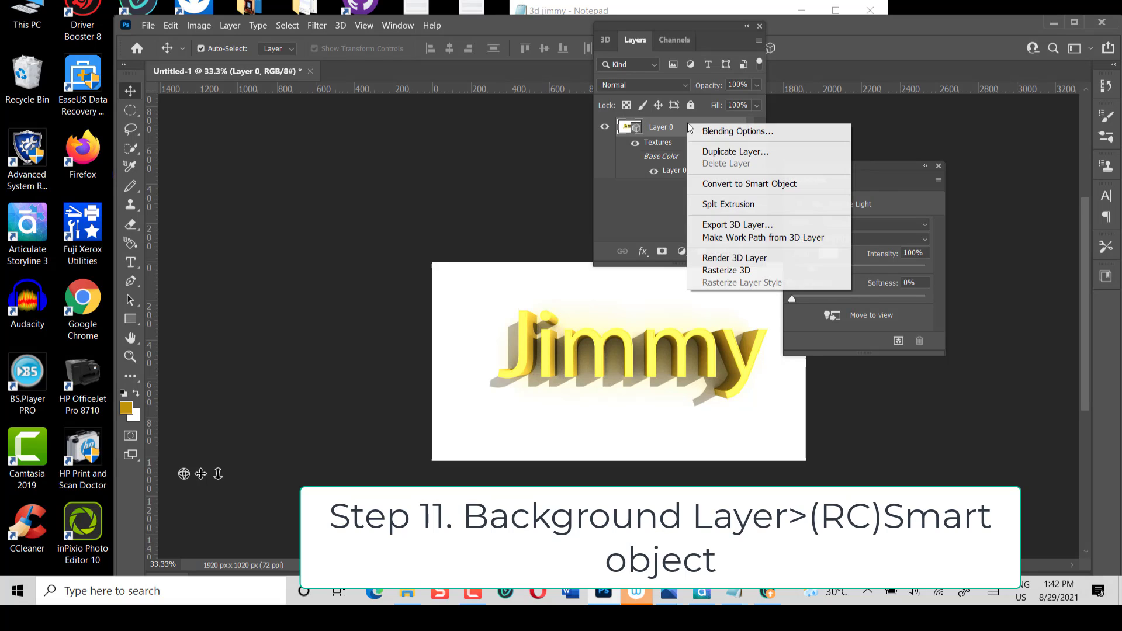
click(867, 135)
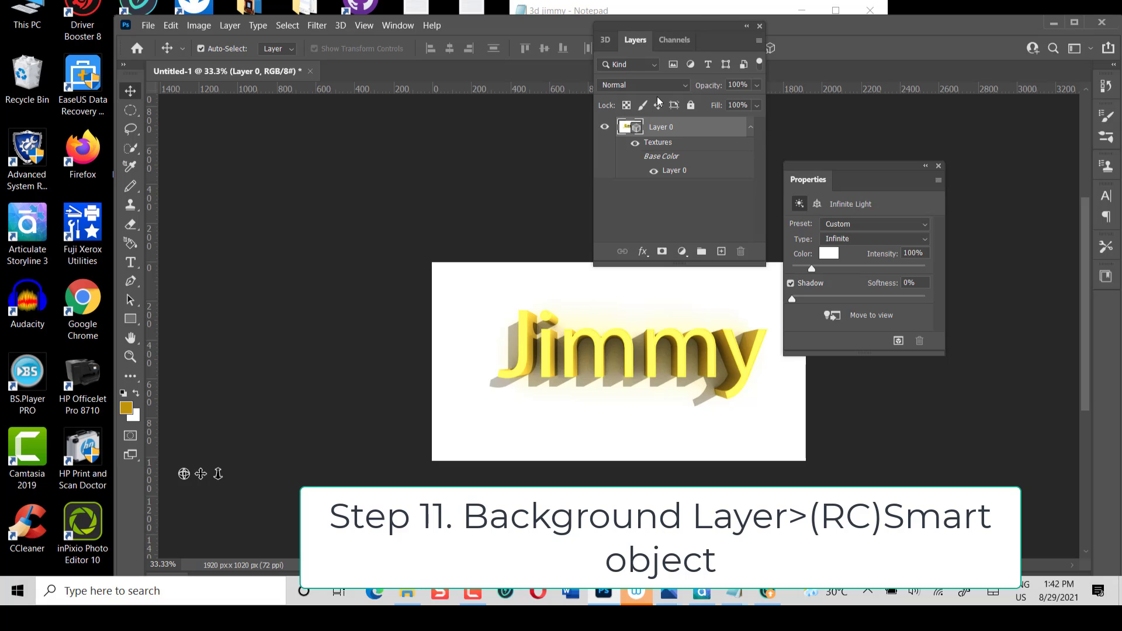
click(701, 10)
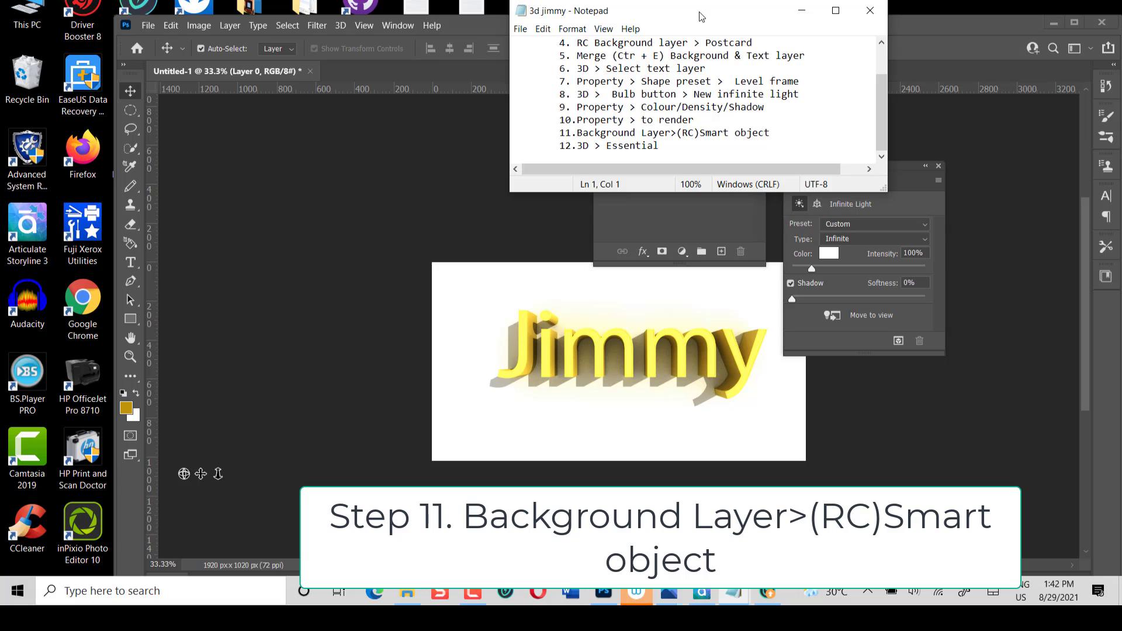
click(703, 222)
right_click(713, 134)
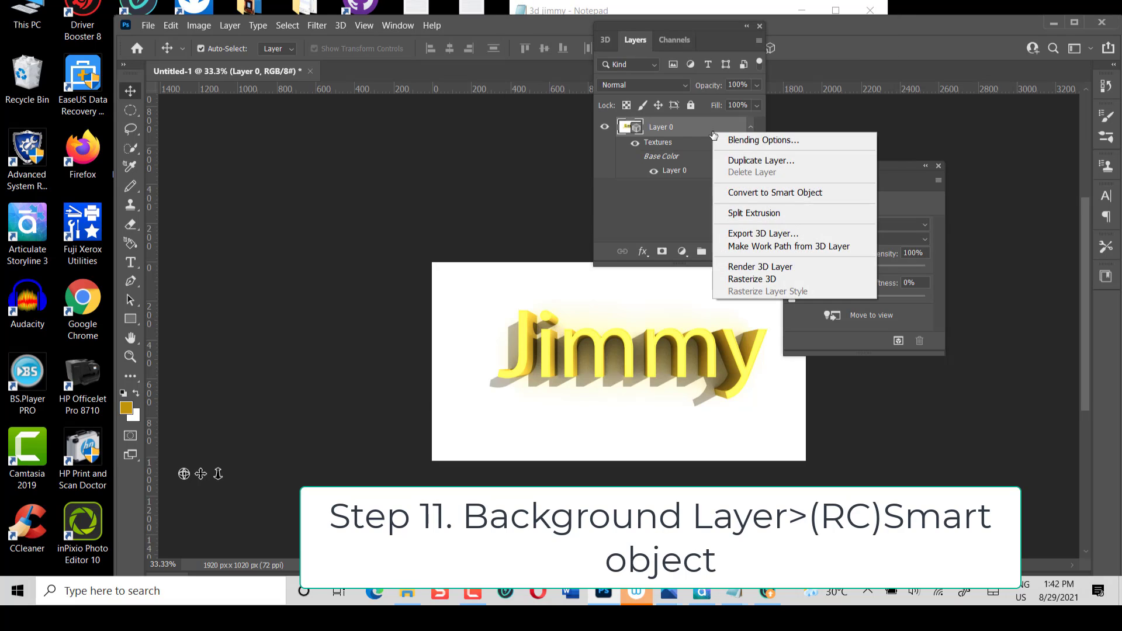
click(735, 193)
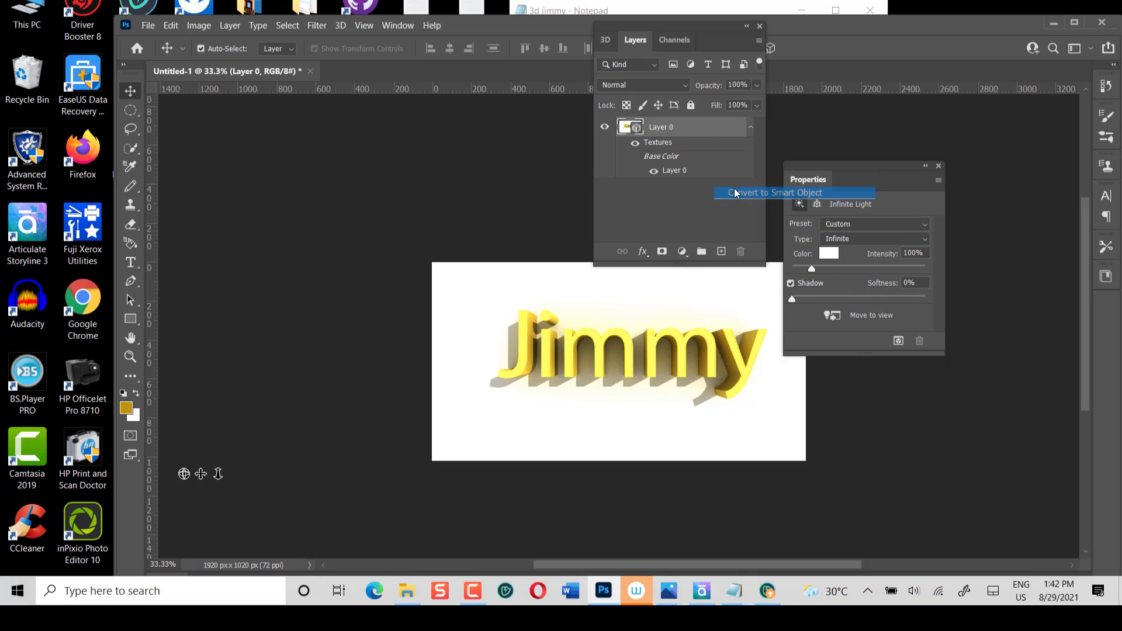
- Choose Essentials from the top-right workspace switcher, replacing the 3D layout
click(715, 10)
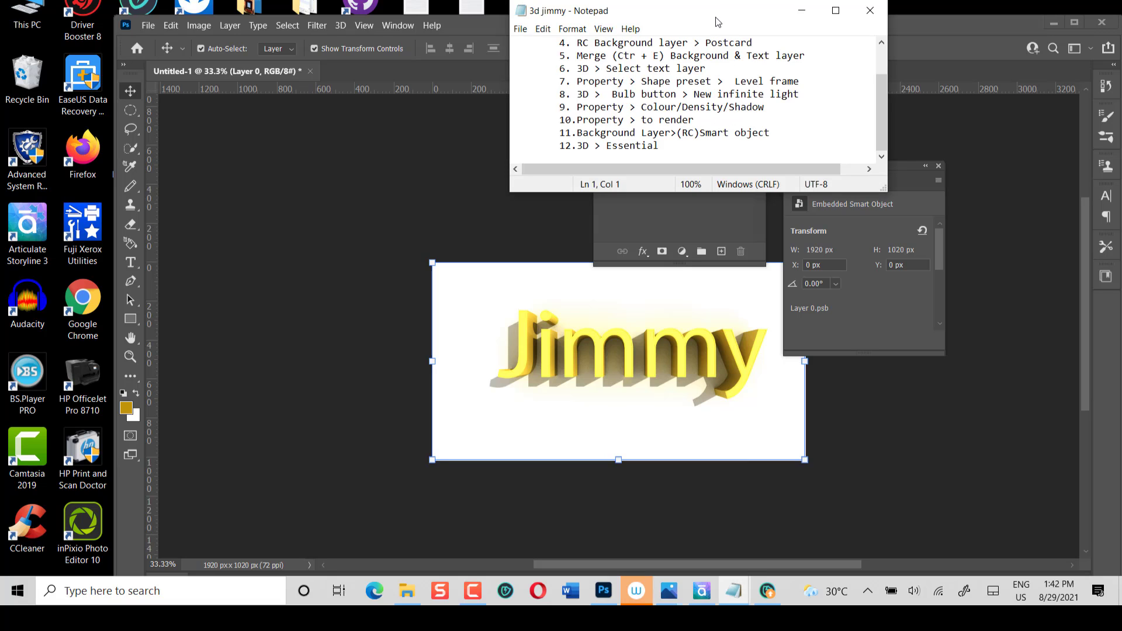
click(555, 236)
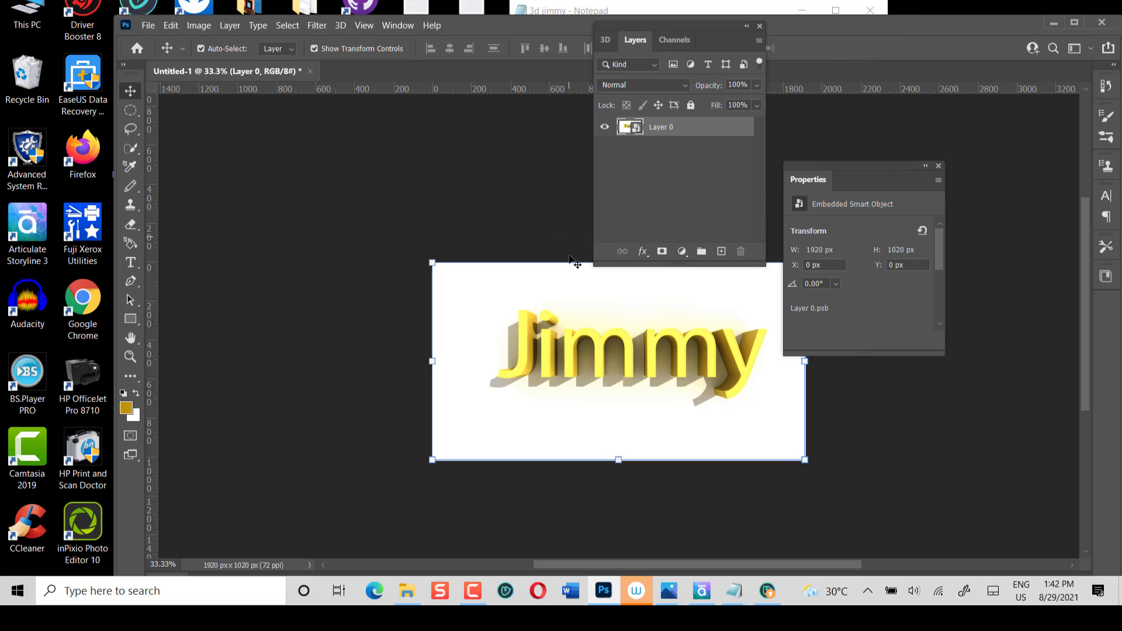
click(604, 41)
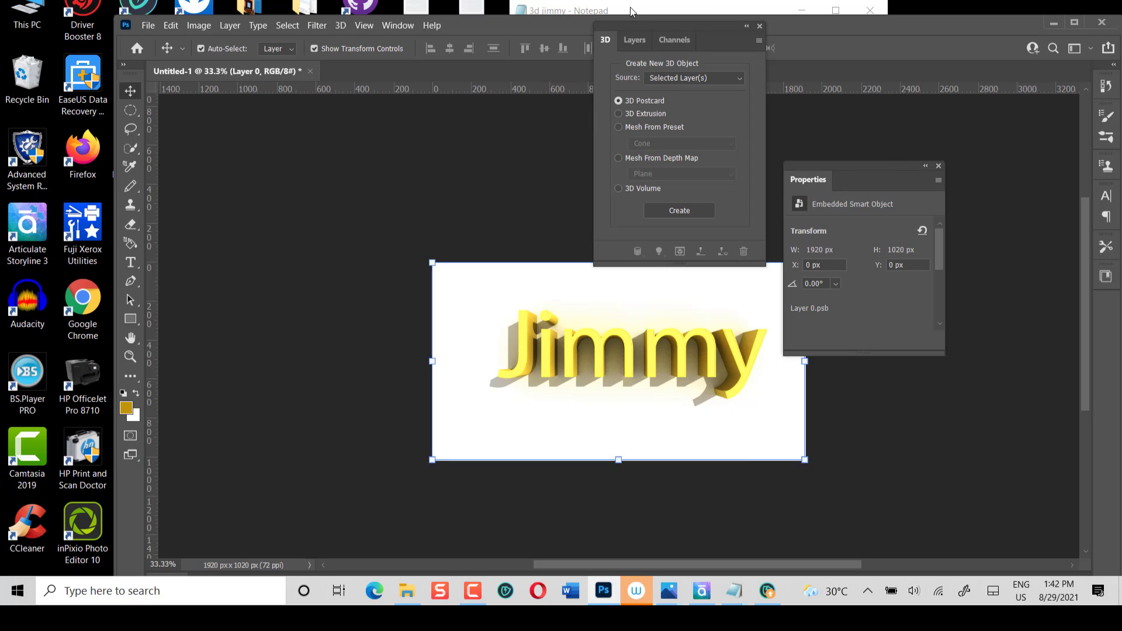
click(651, 8)
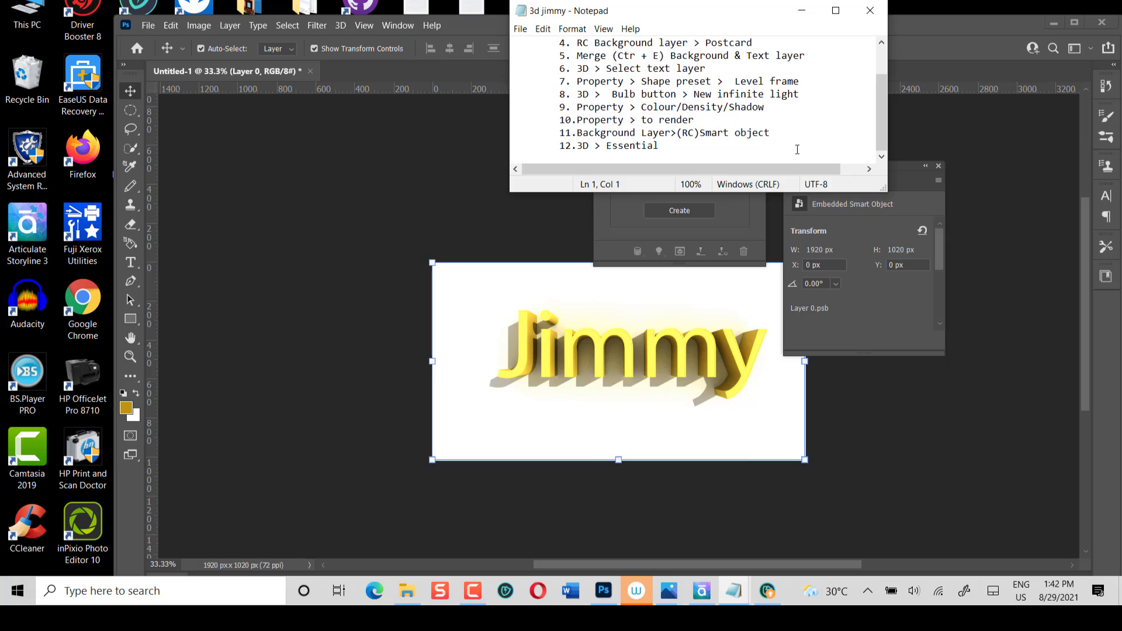
click(947, 156)
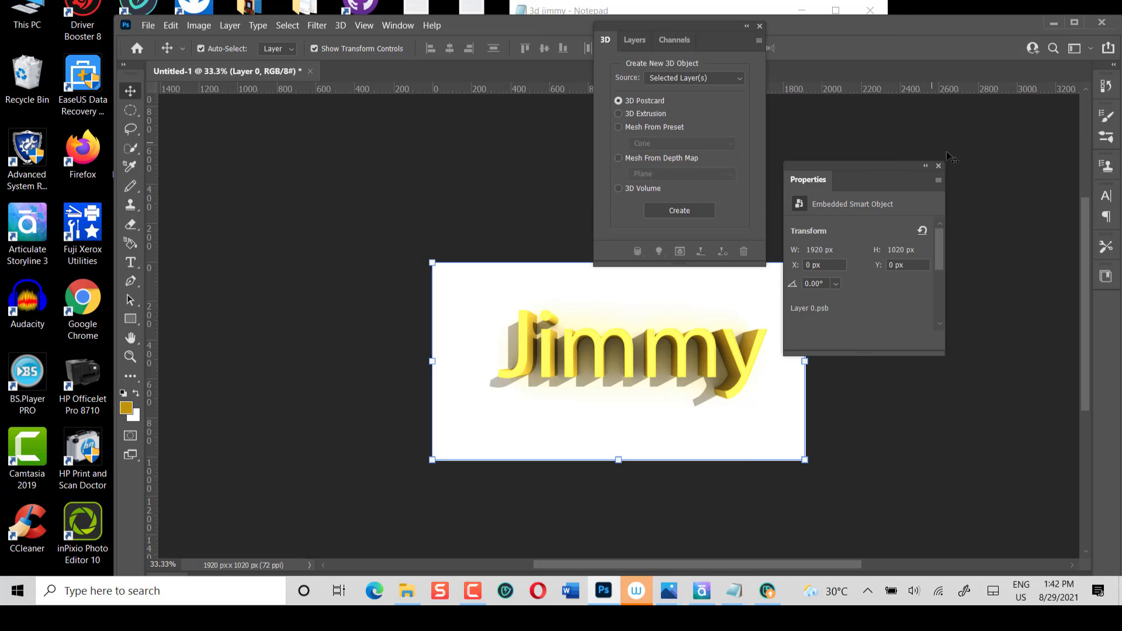
click(1090, 51)
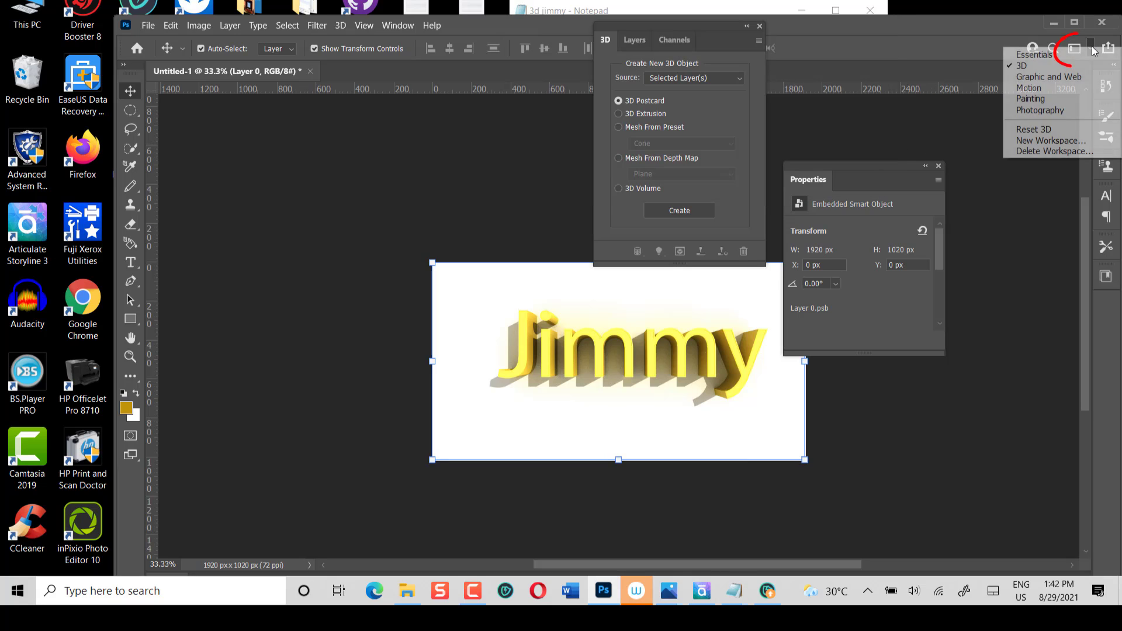
click(1056, 56)
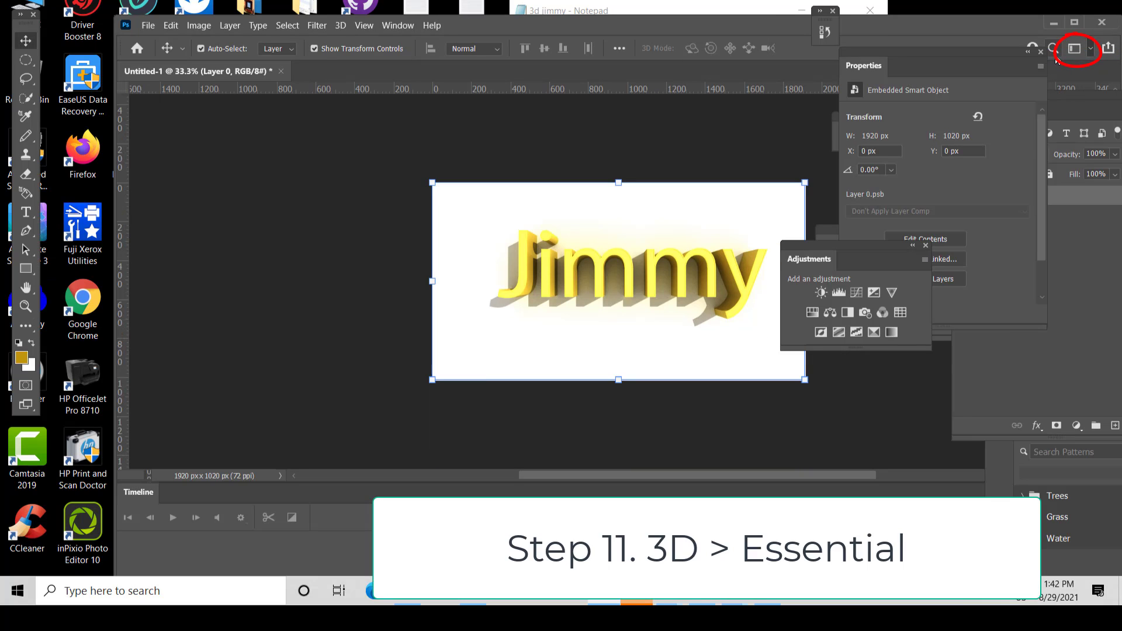